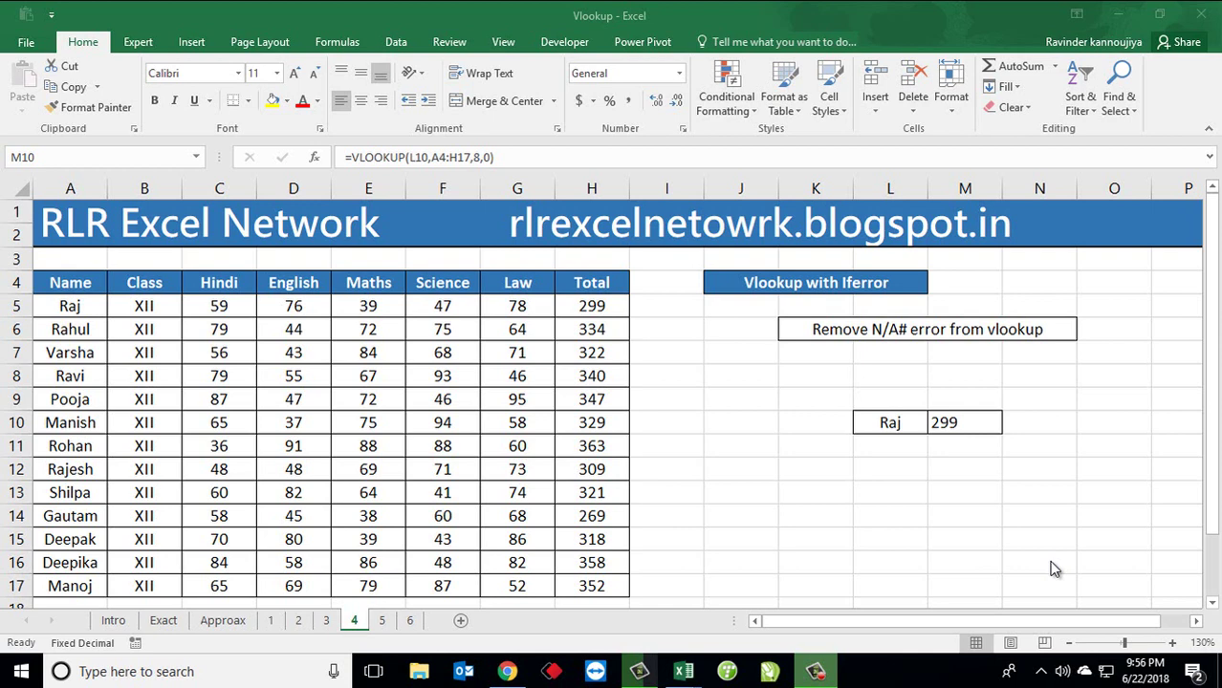
Inspect the VLOOKUP in M10 that returns 299 for Raj, then clear it.
double_click(975, 430)
left_click(1001, 513)
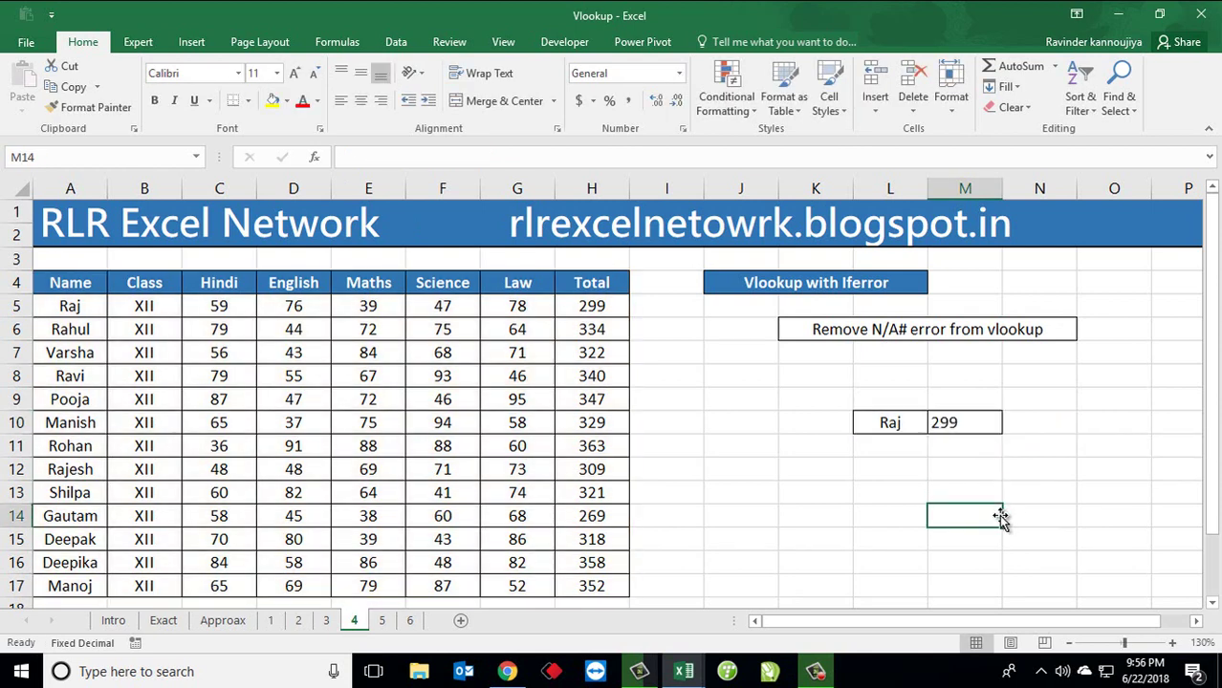
left_click(971, 426)
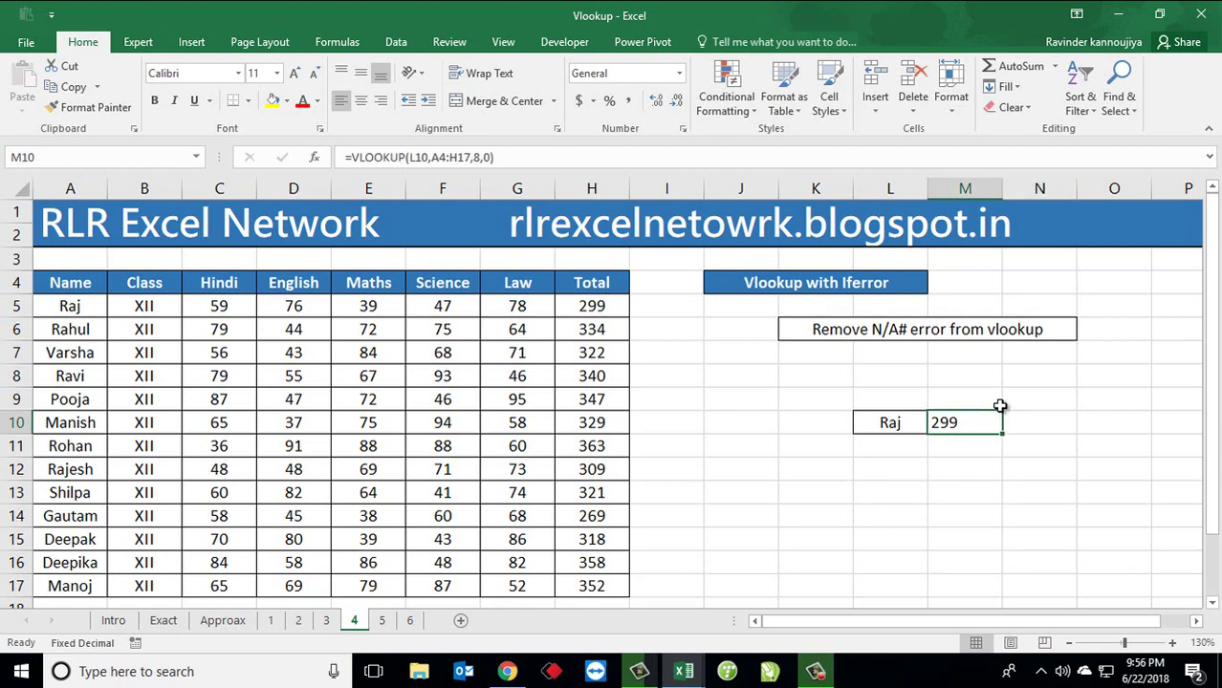
key("Left")
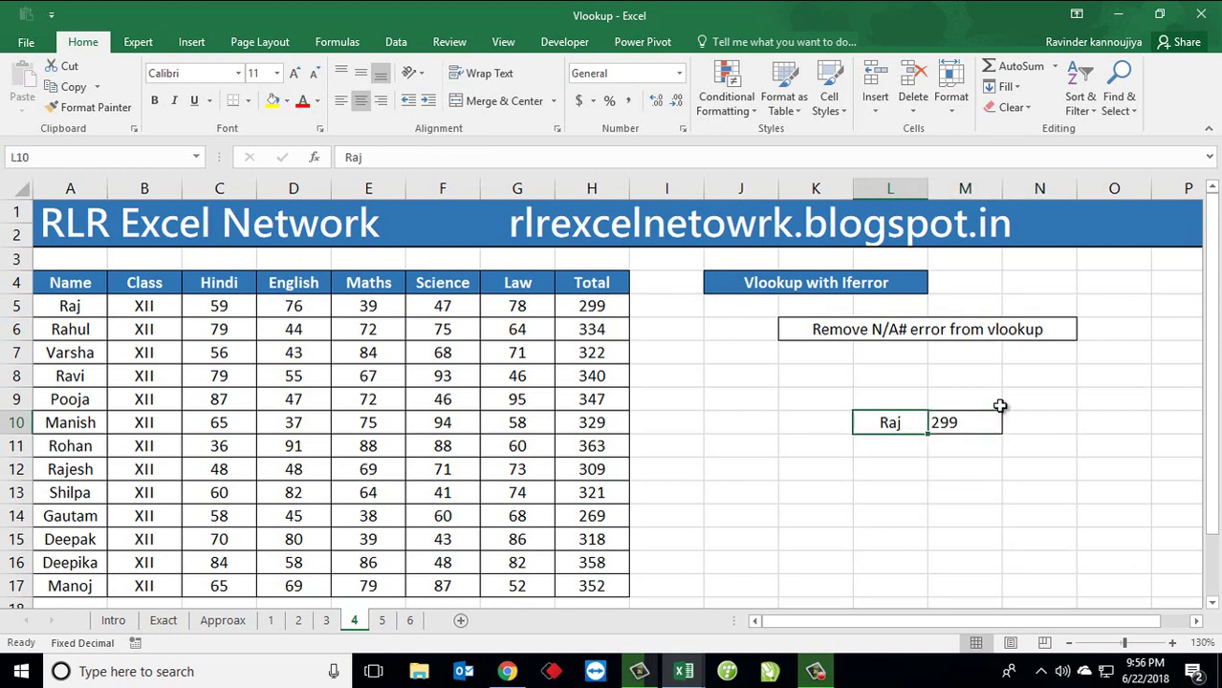
key("Right")
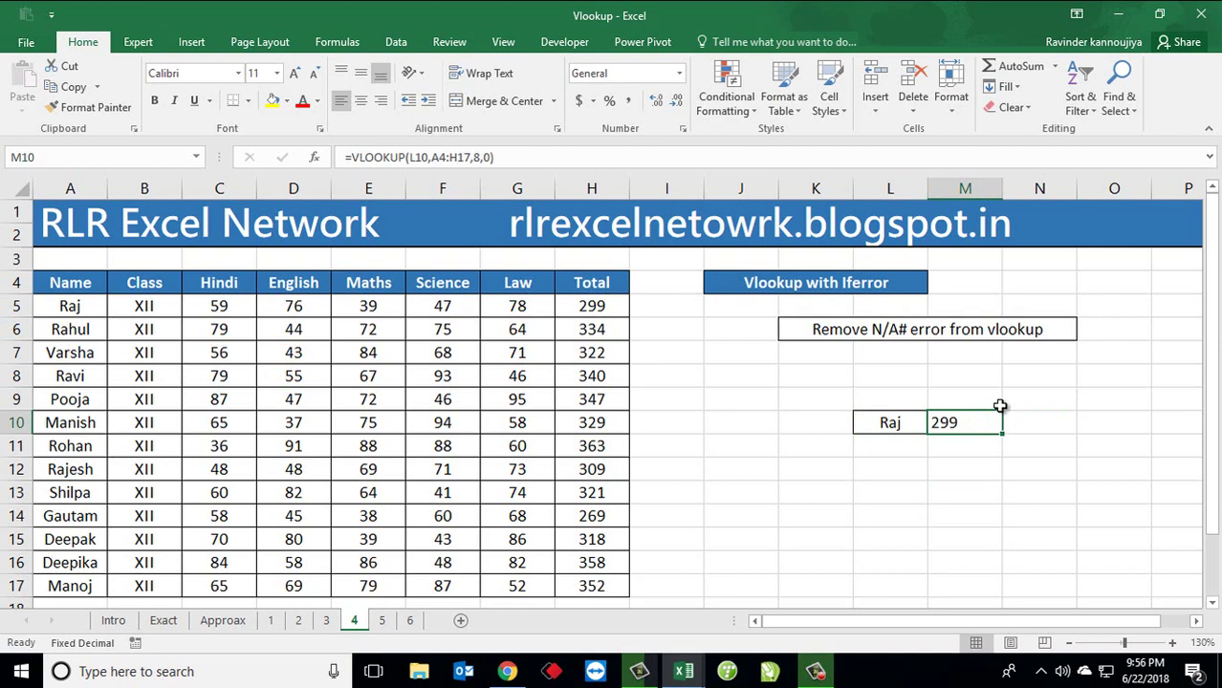
key("F2")
key("BackSpace")
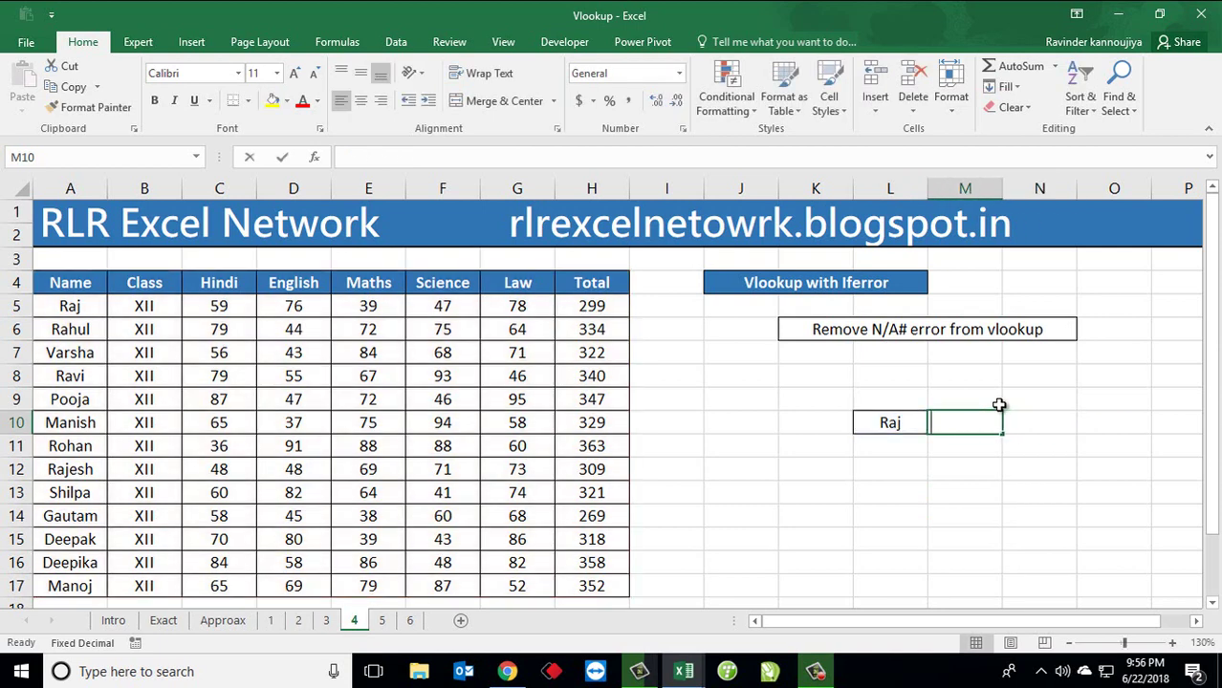
Start a new VLOOKUP in M10 that uses the name in L10 as the lookup value.
type("=vlo")
key("Tab")
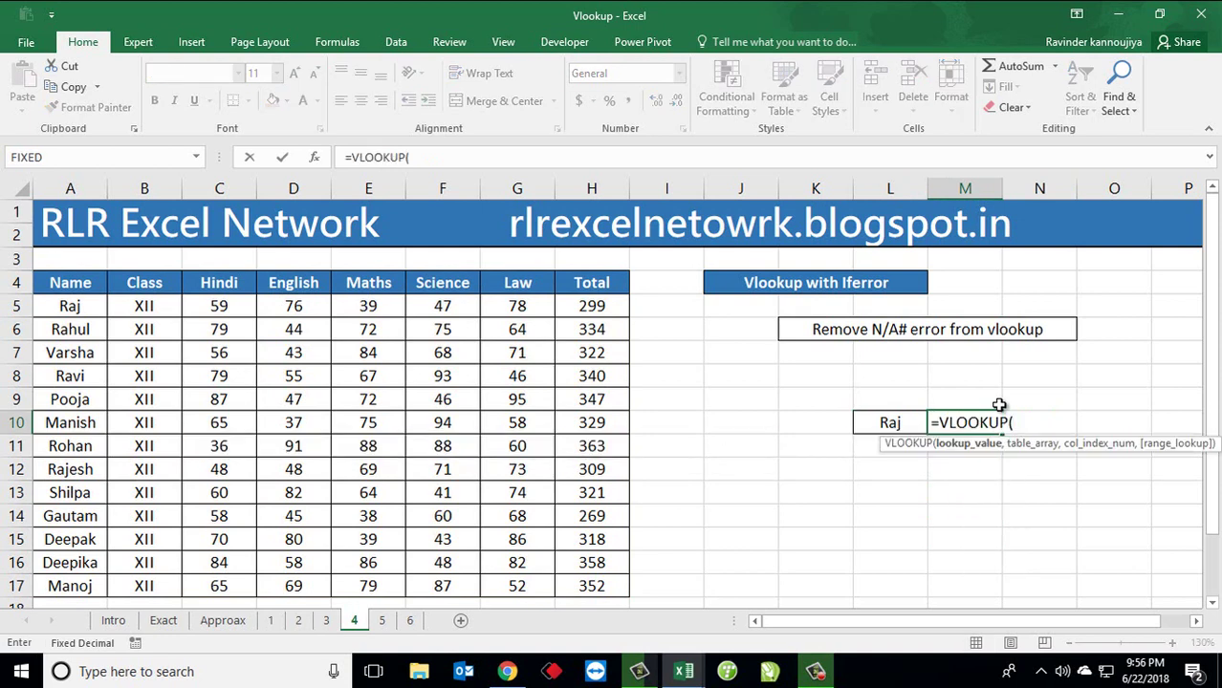
key("Left")
type(",")
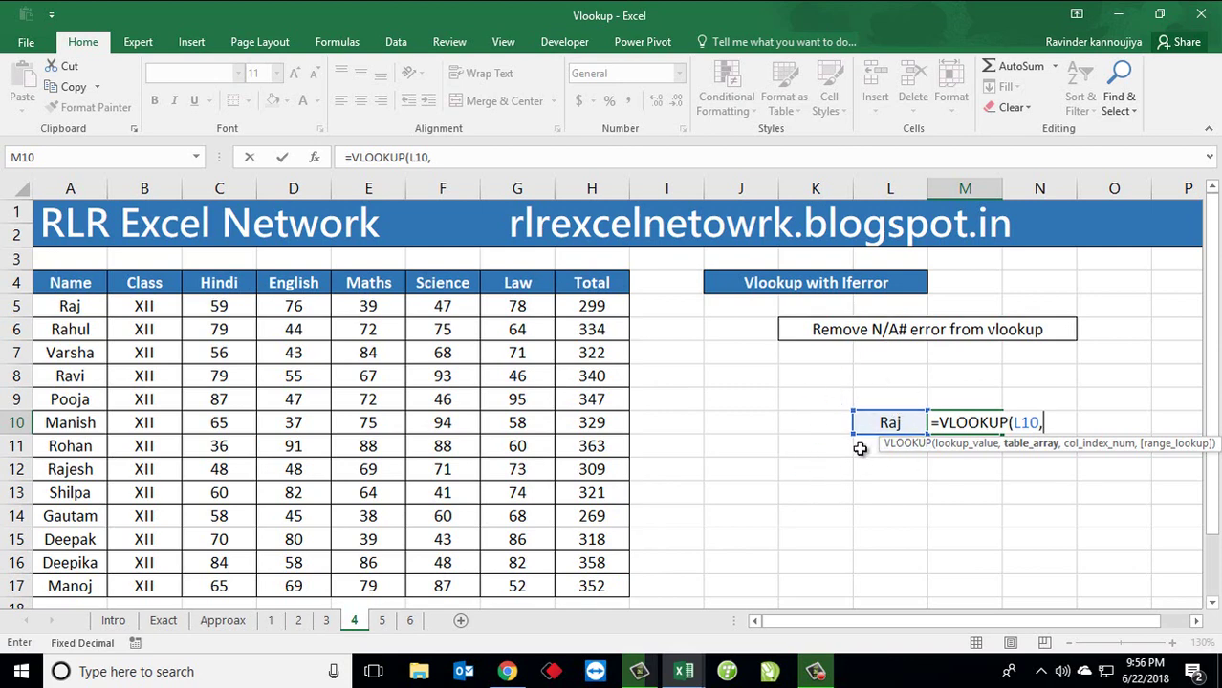
Complete the lookup with locked range $A$4:$H$17, column 8 and exact match, returning 299.
key("ctrl+Left")
key("ctrl+Left")
key("ctrl+Left")
key("ctrl+Up")
key("ctrl+shift+Right")
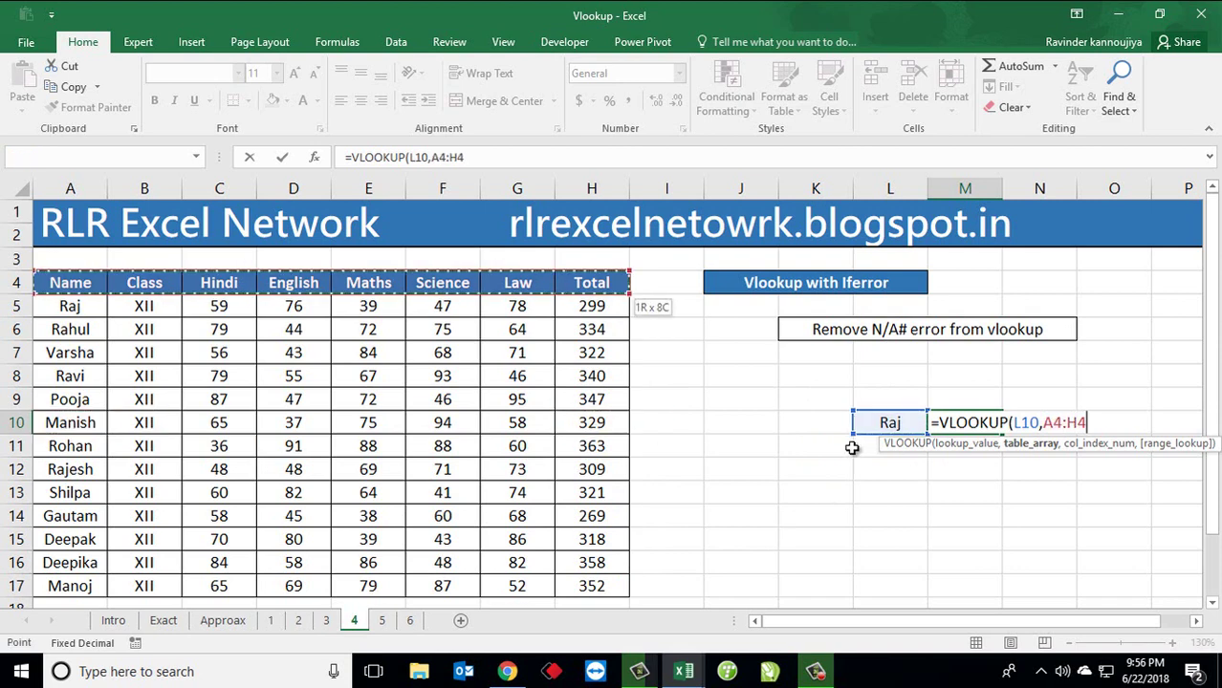
key("ctrl+shift+Down")
key("F4")
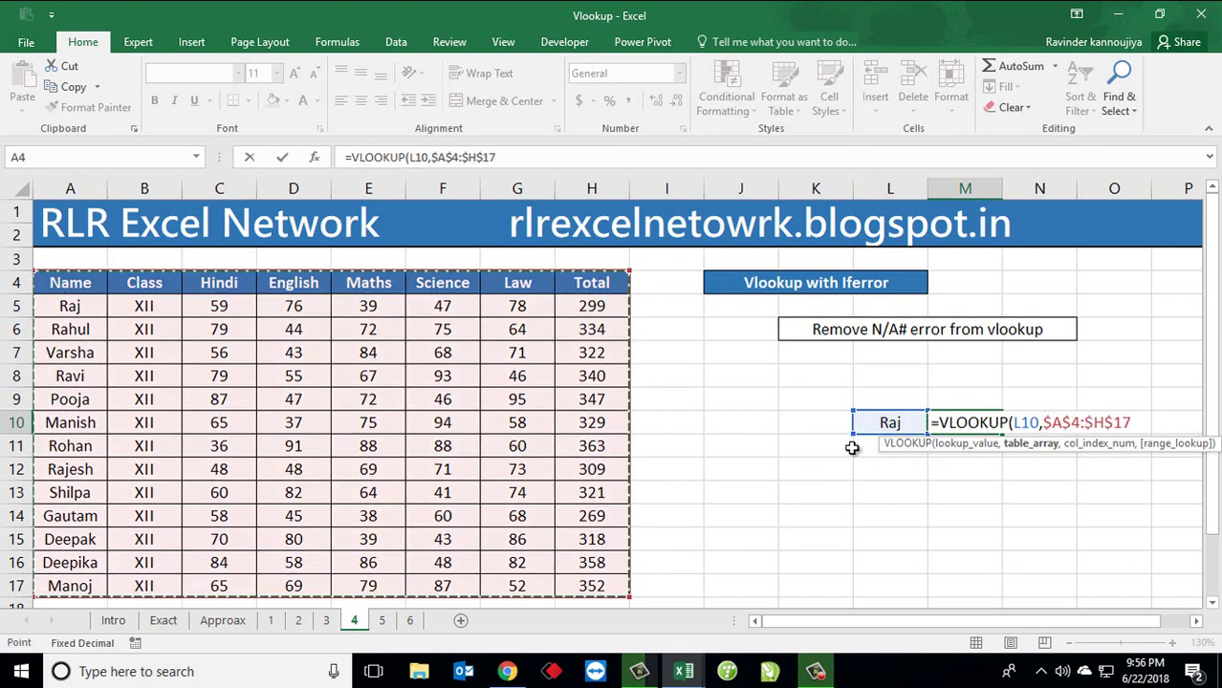
type(",")
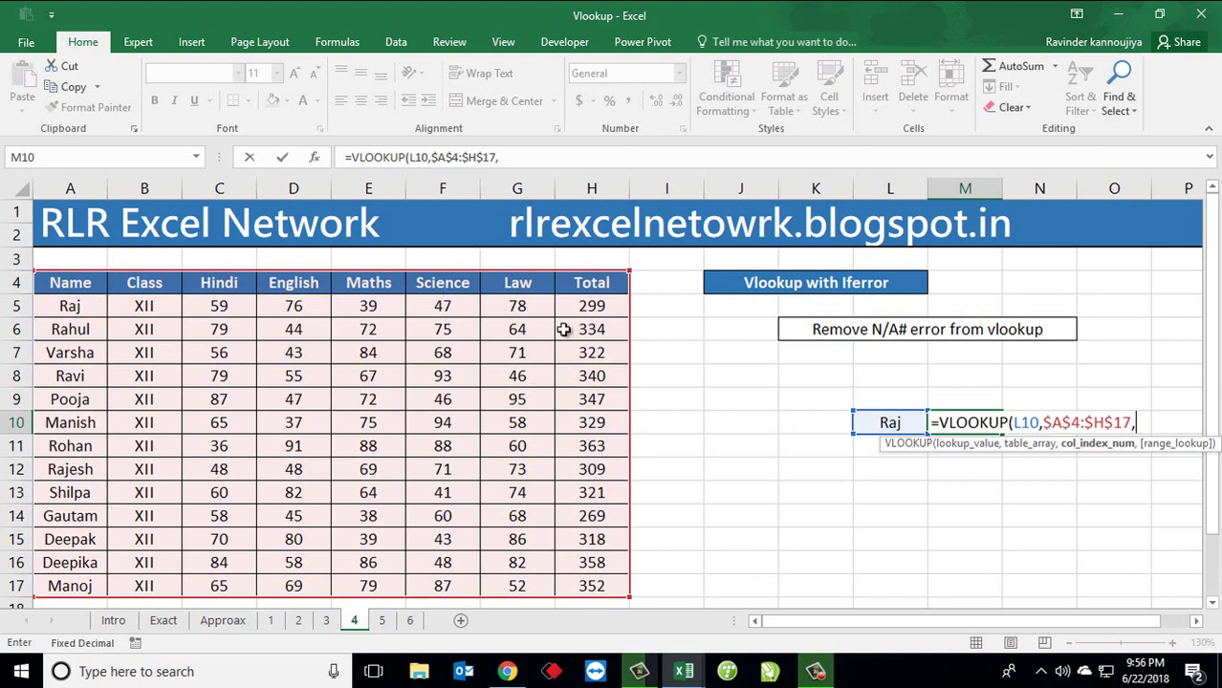
type("8,0")
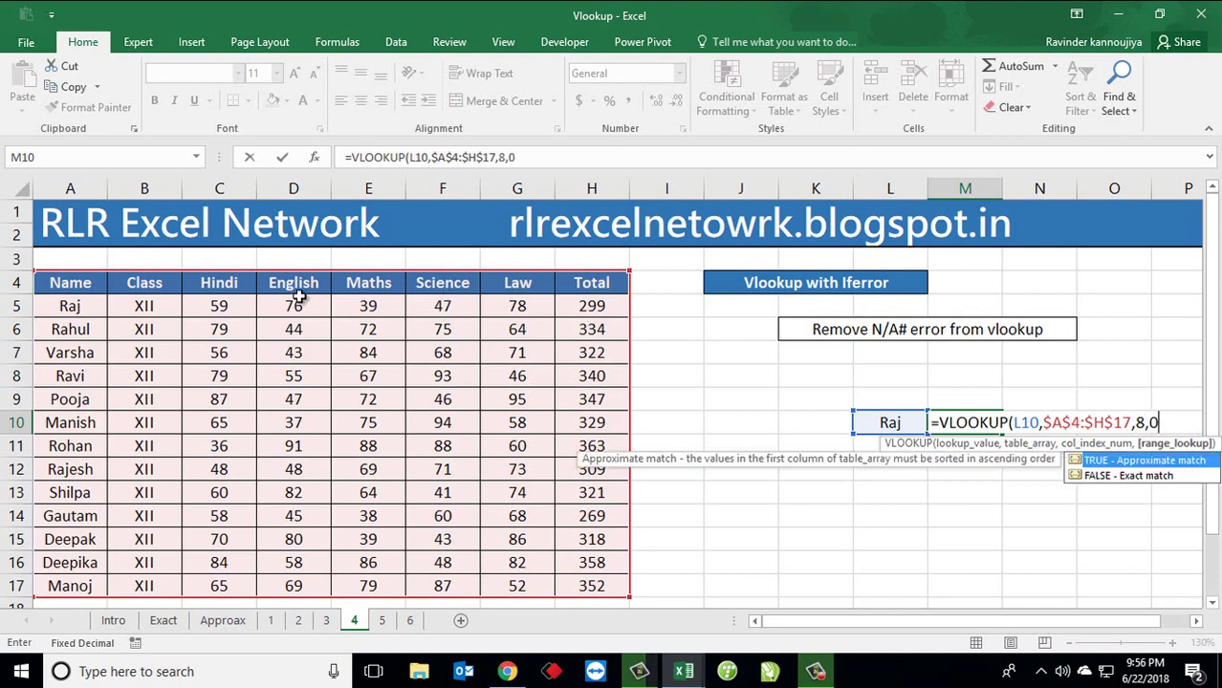
type(")")
key("Return")
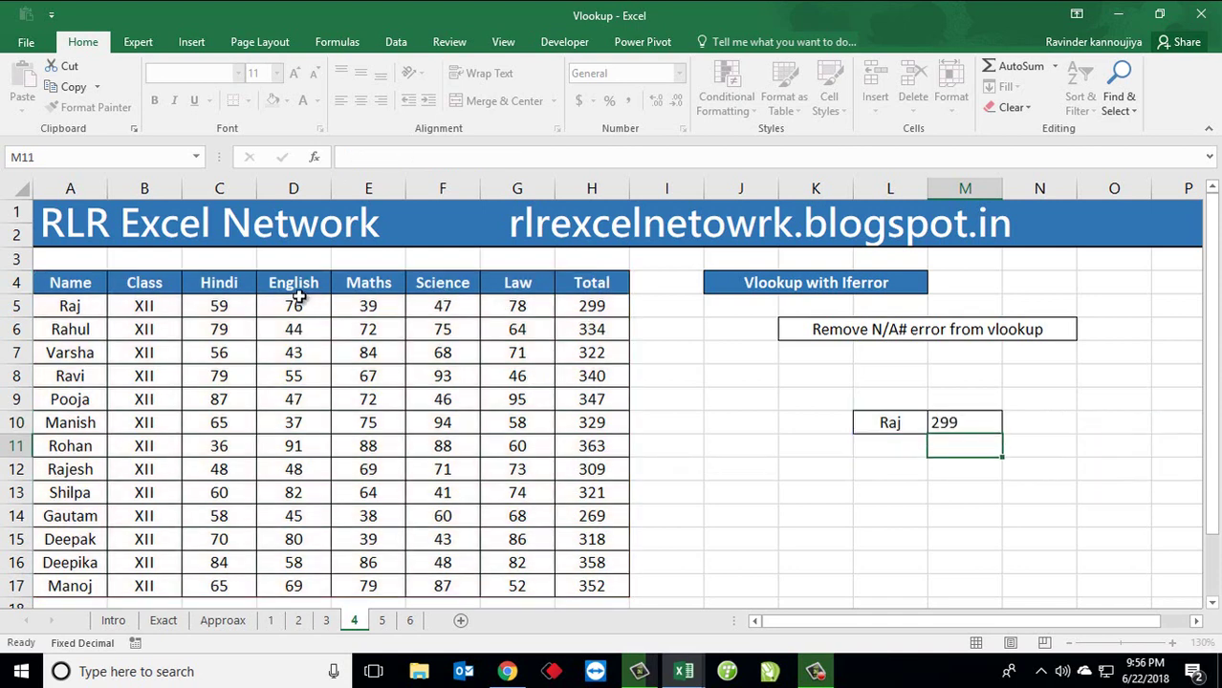
key("Up")
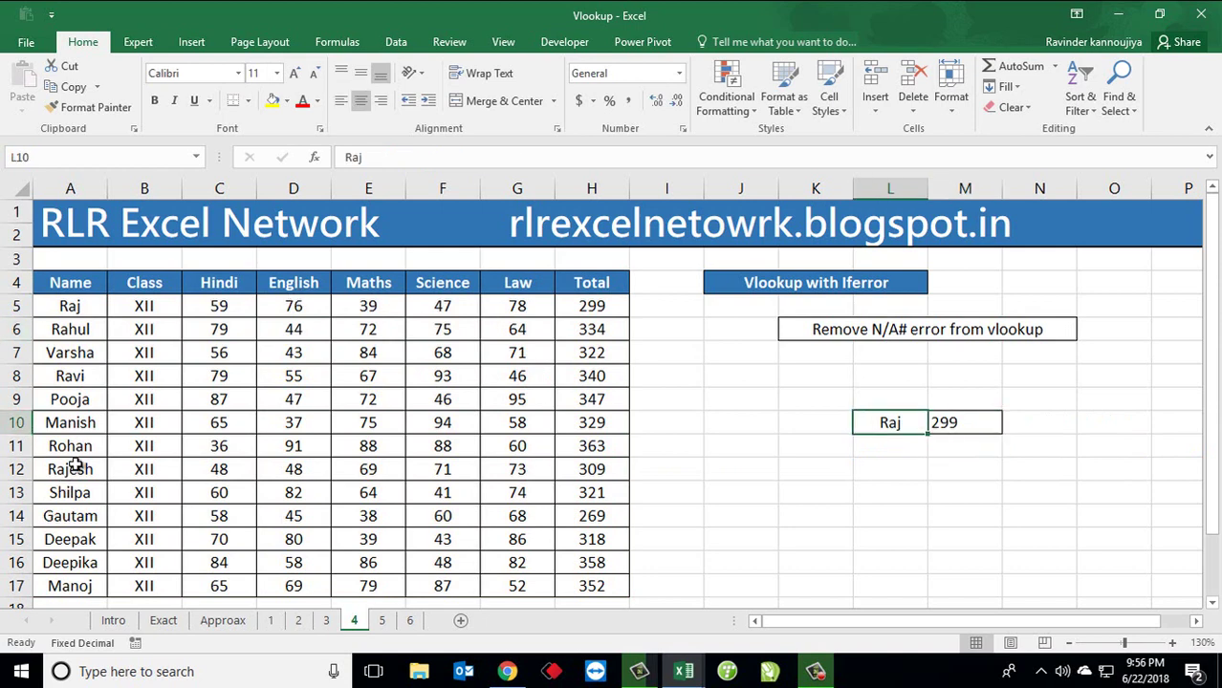
Change the name in L10 from Raj to Rajesh so the lookup returns 309.
left_click(76, 426)
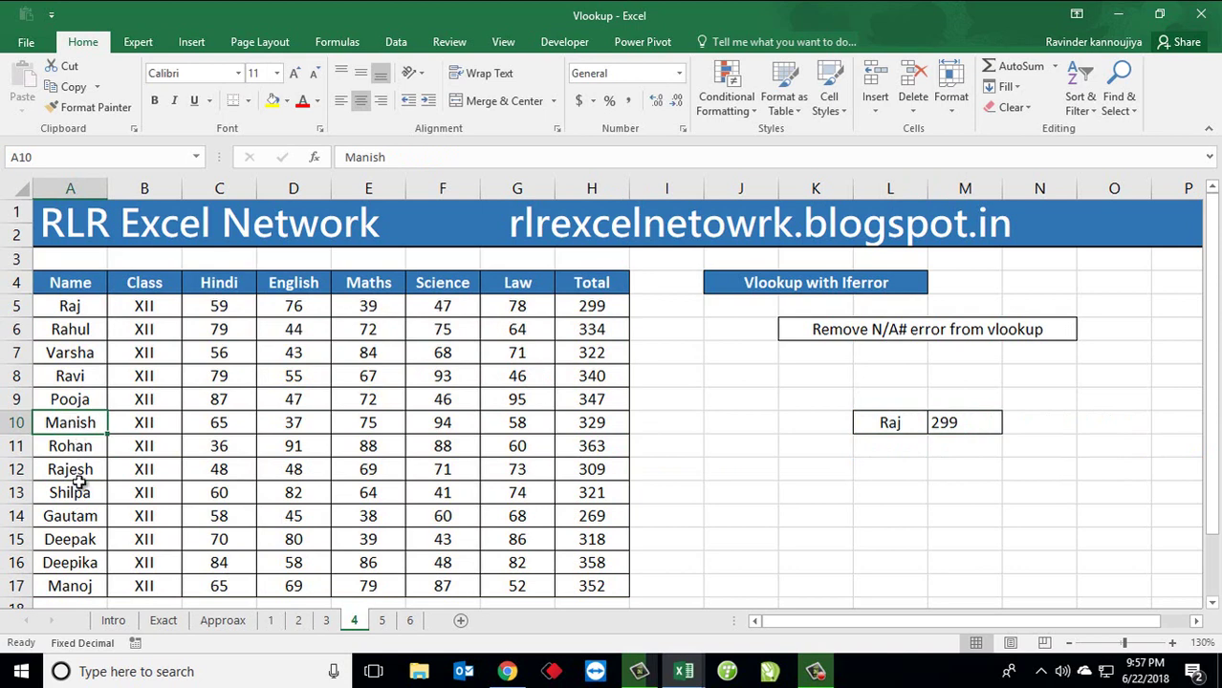
left_click(904, 422)
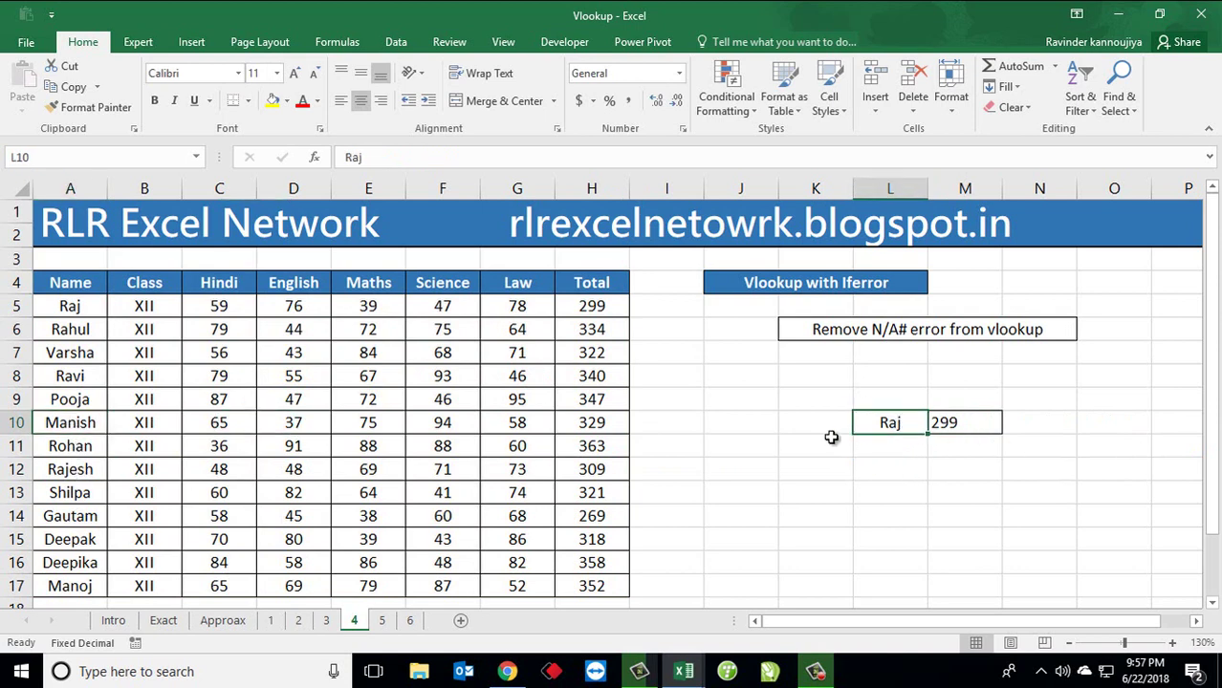
type("Rajesh")
key("Return")
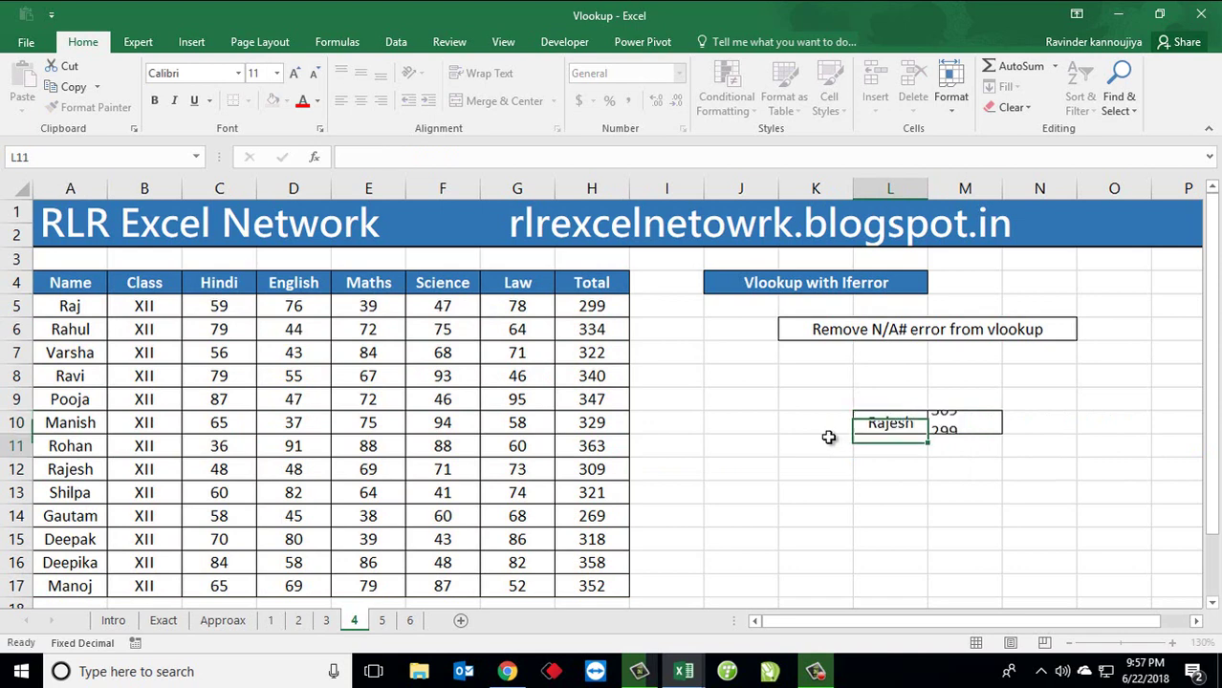
key("Up")
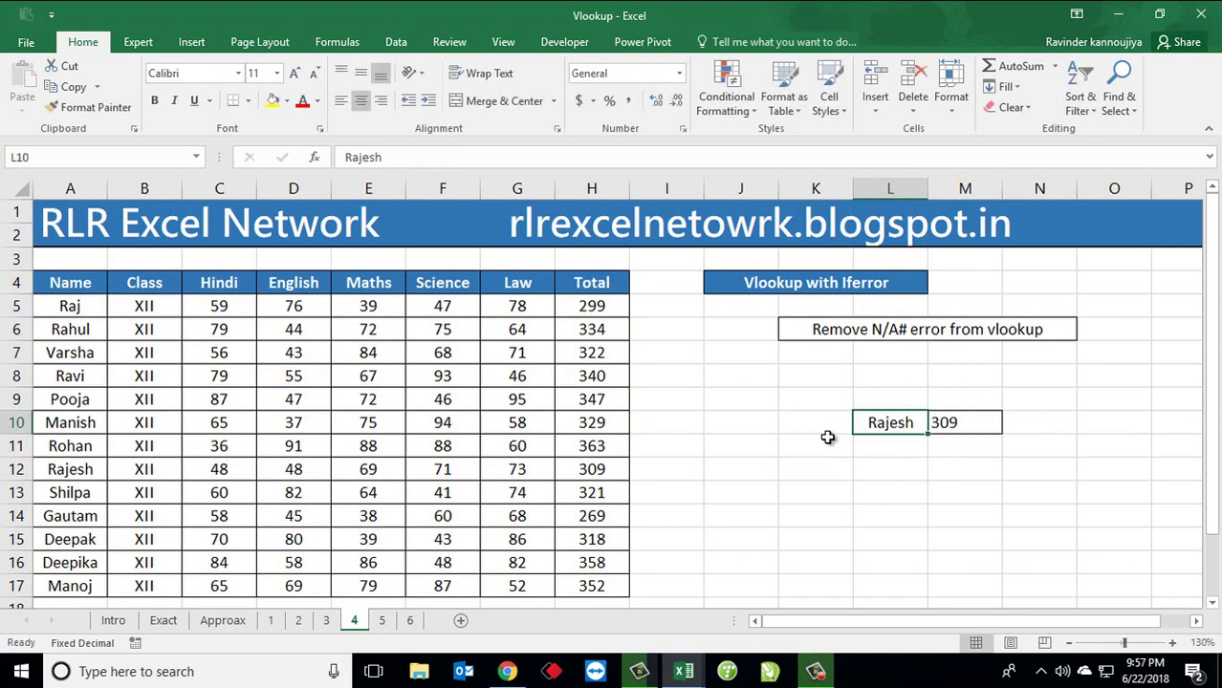
key("Right")
key("Left")
Enter the unlisted name Test in L10, making M10's lookup show #N/A.
type("Test")
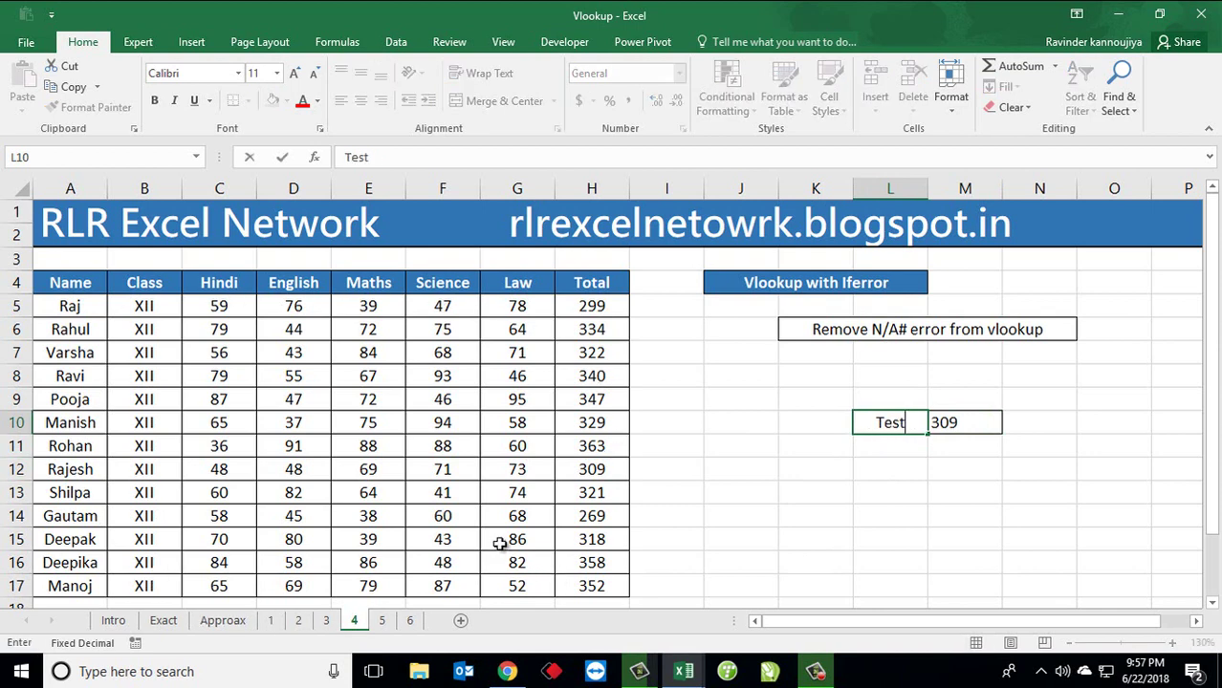
key("Return")
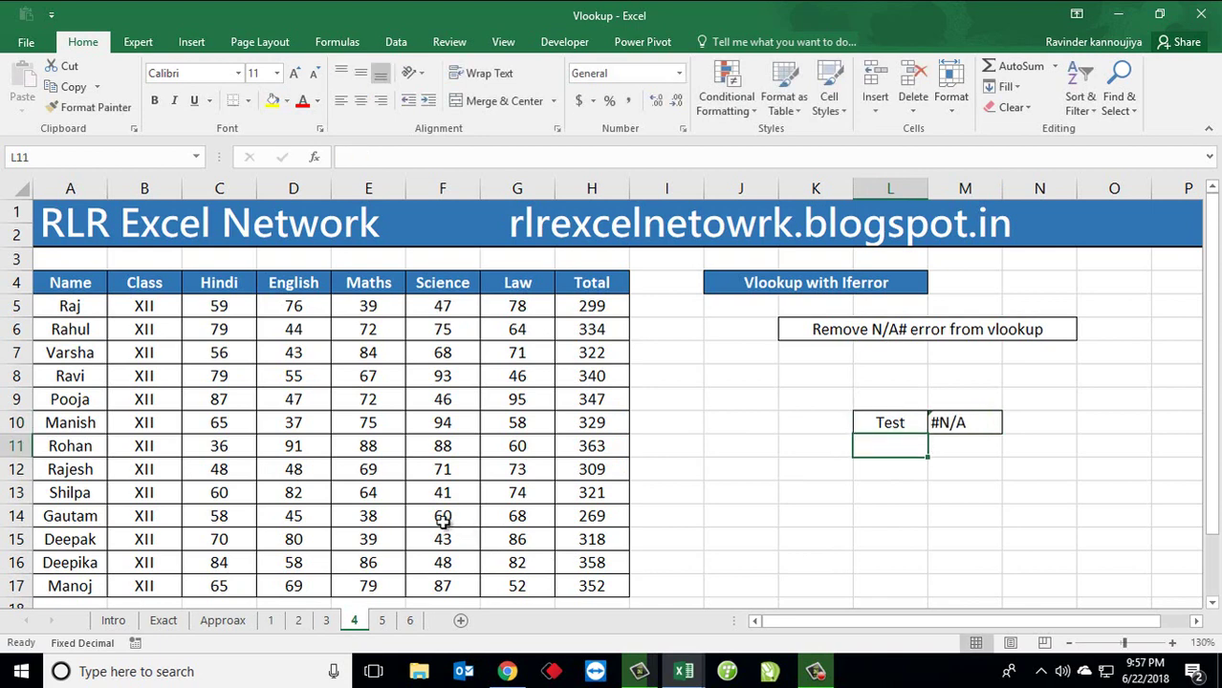
key("Up")
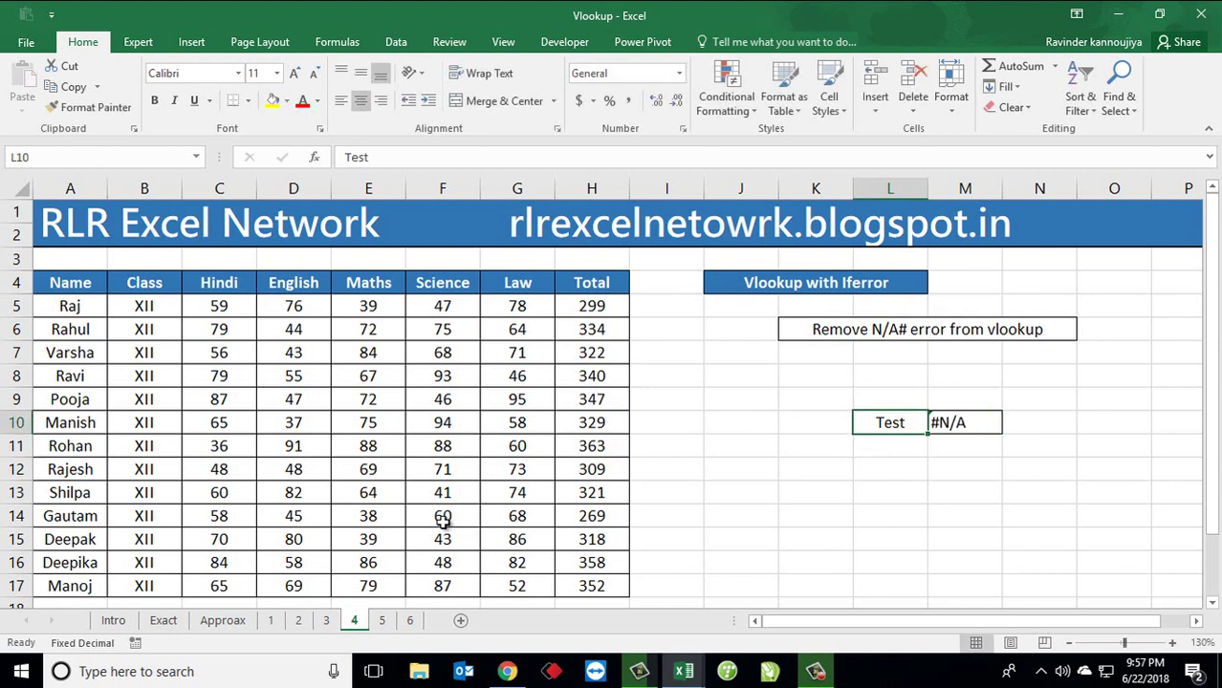
key("Right")
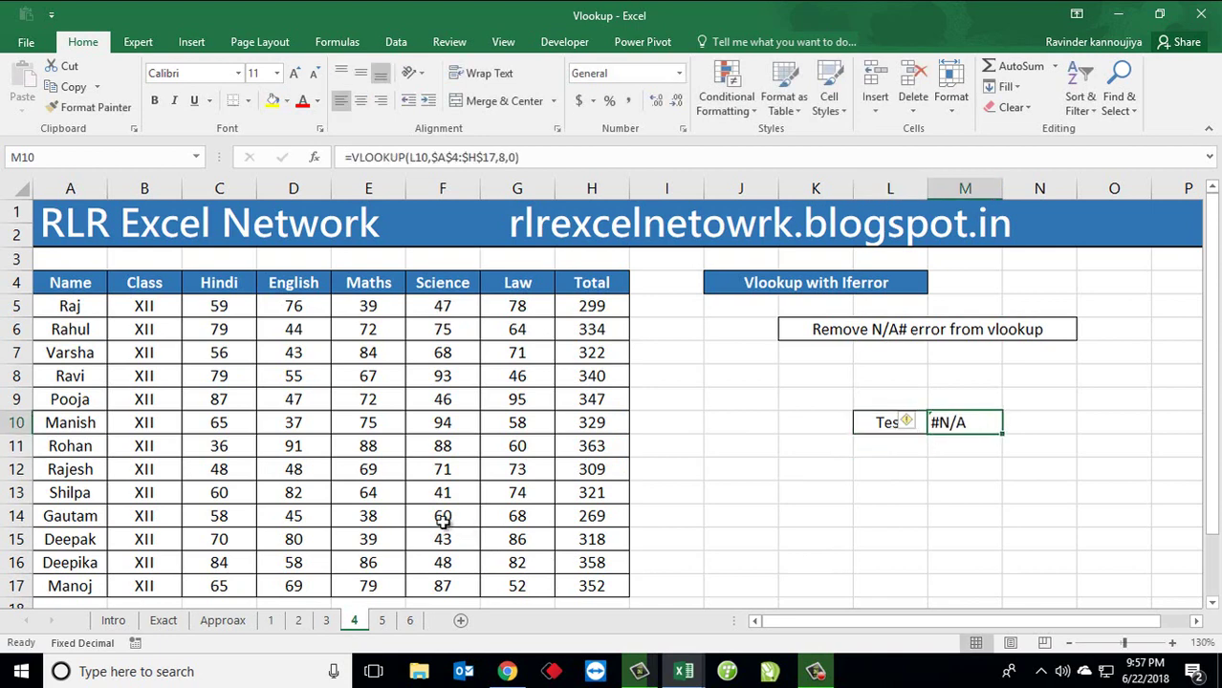
Browse the student names and totals in the marks table, then reopen M10's formula for editing.
key("Left")
key("Left")
key("Left")
key("Left")
key("Left")
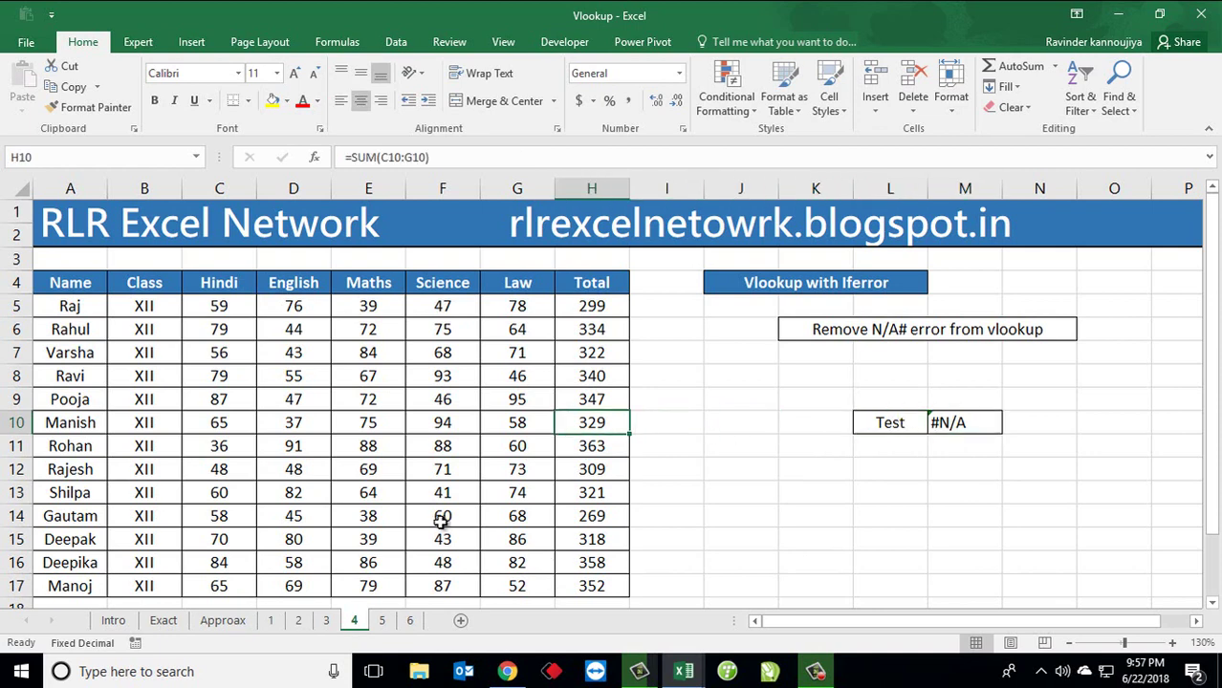
key("Home")
key("Up")
key("Up")
key("Up")
key("Up")
key("Up")
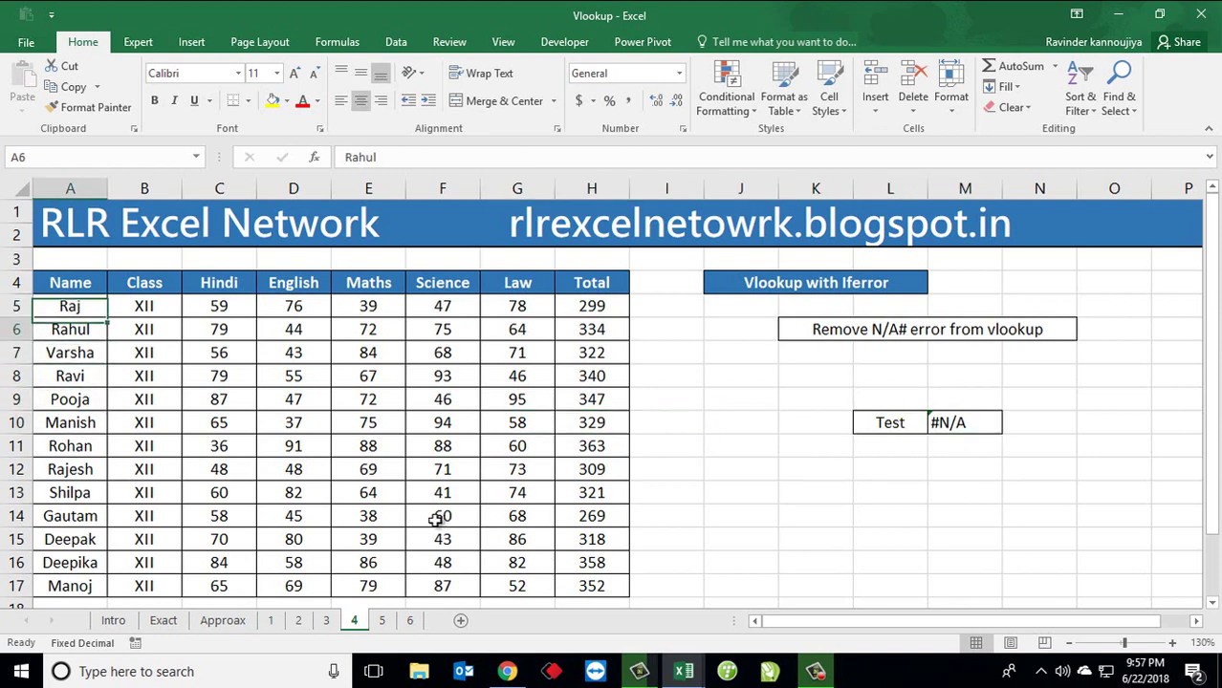
key("Down")
key("Down")
key("Down")
key("Down")
key("Down")
key("Down")
key("Down")
key("Down")
key("Down")
key("Down")
key("Down")
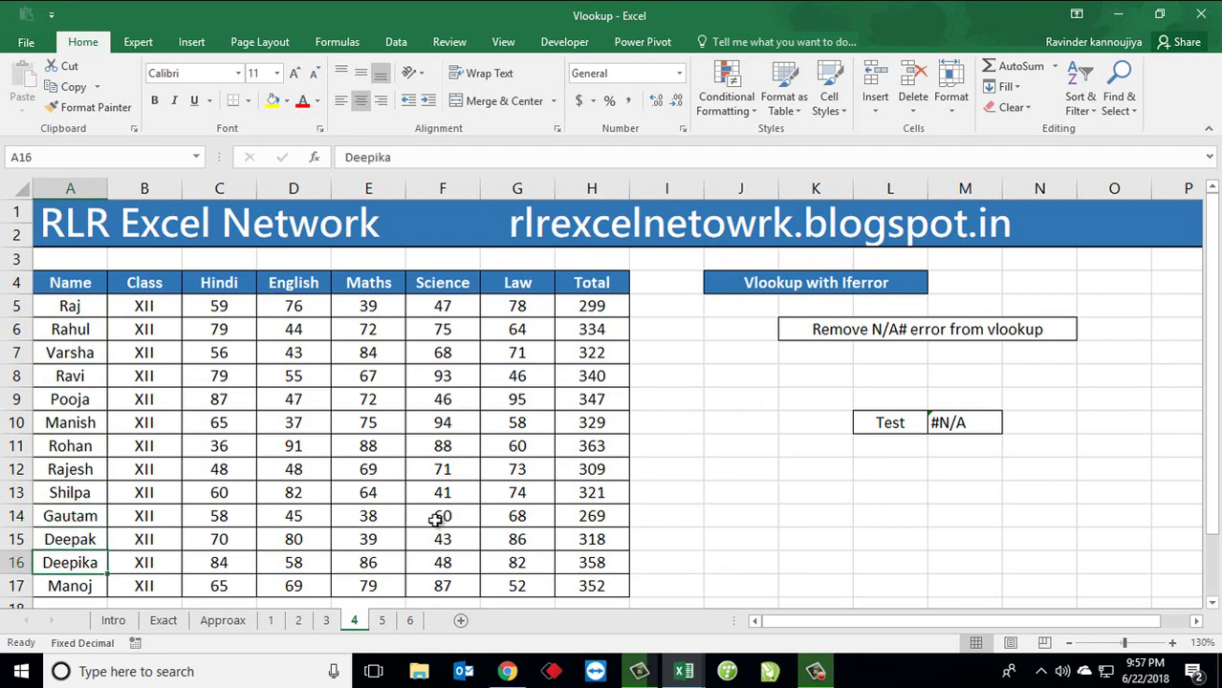
key("Down")
key("Down")
key("Right")
key("Right")
key("Right")
key("Right")
key("Right")
key("ctrl+Home")
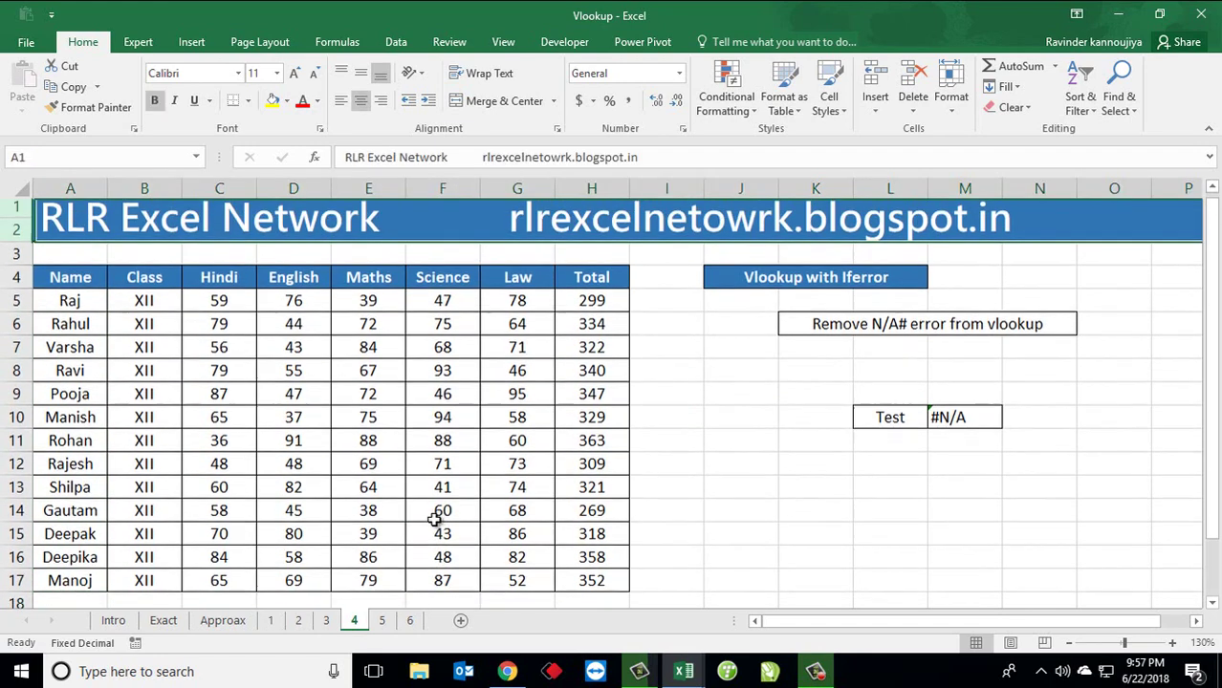
key("Down")
key("Down")
key("Down")
key("Down")
key("Down")
key("Right")
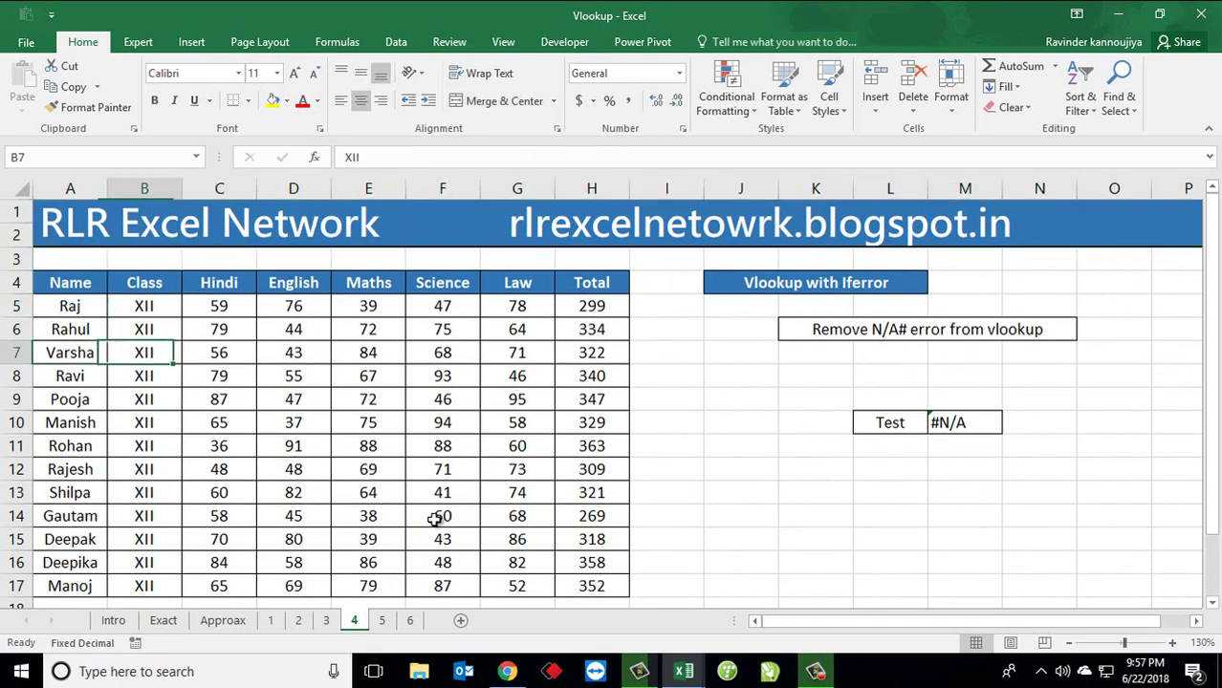
key("Right")
key("Right")
key("Right")
key("Right")
key("Right")
key("Right")
key("Right")
key("Right")
key("Right")
key("Right")
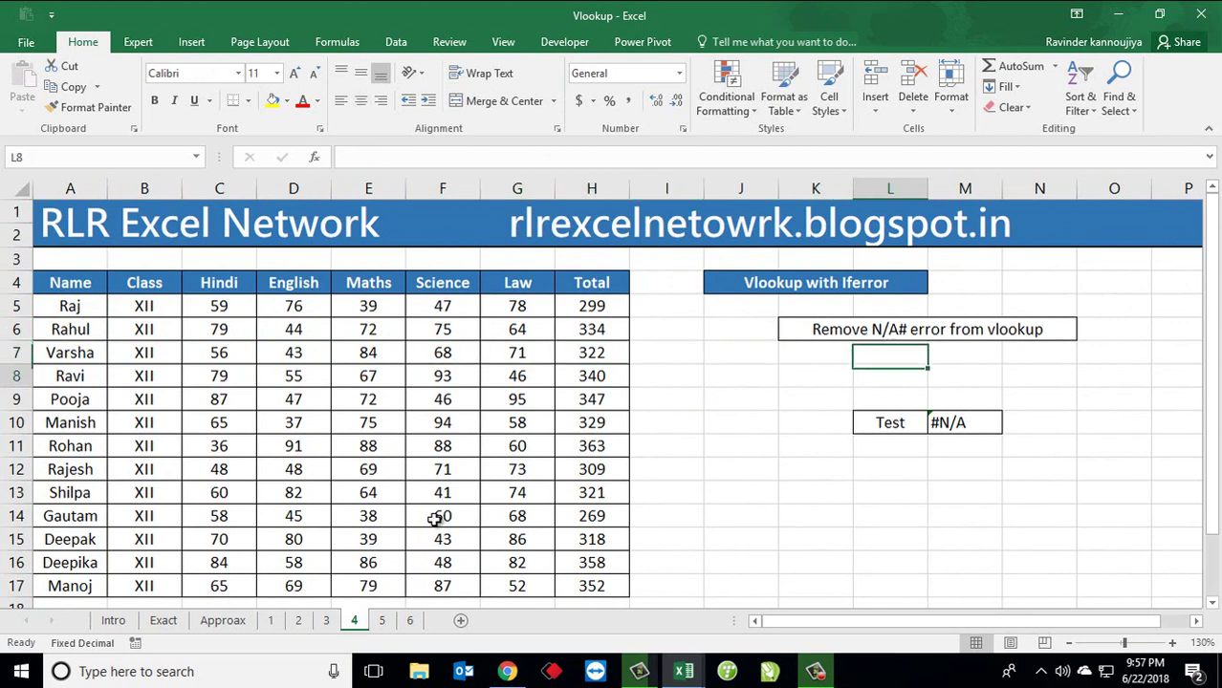
key("Down")
key("Down")
key("Down")
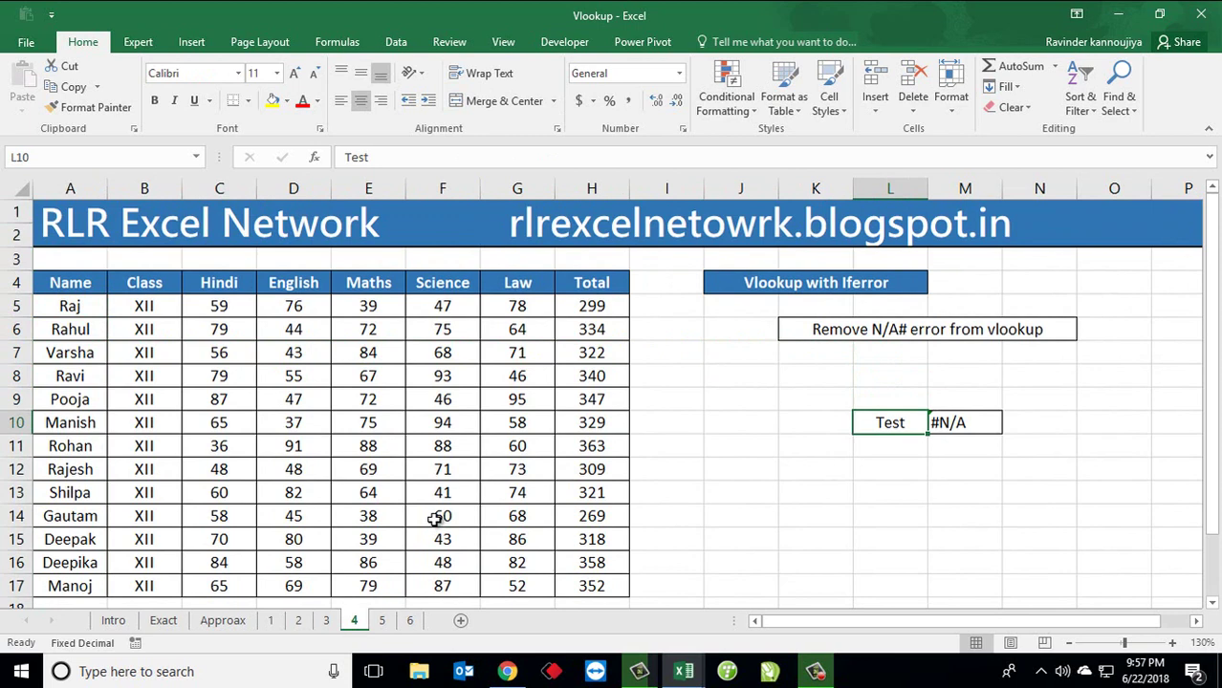
key("Right")
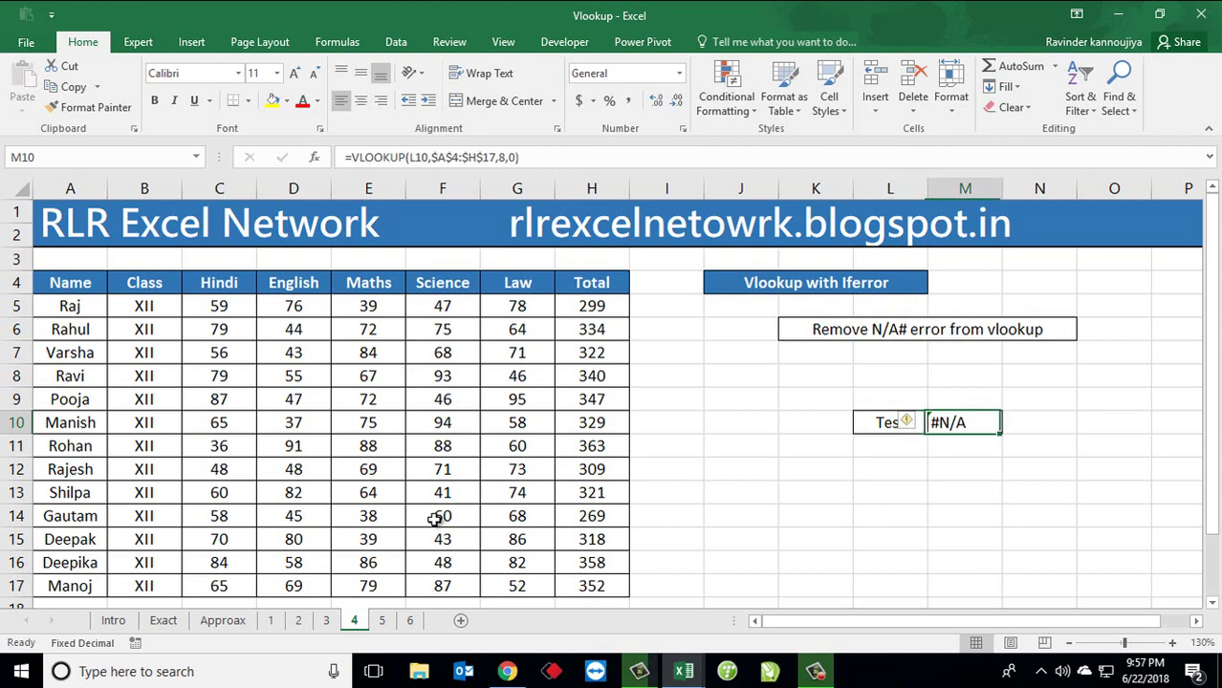
key("F2")
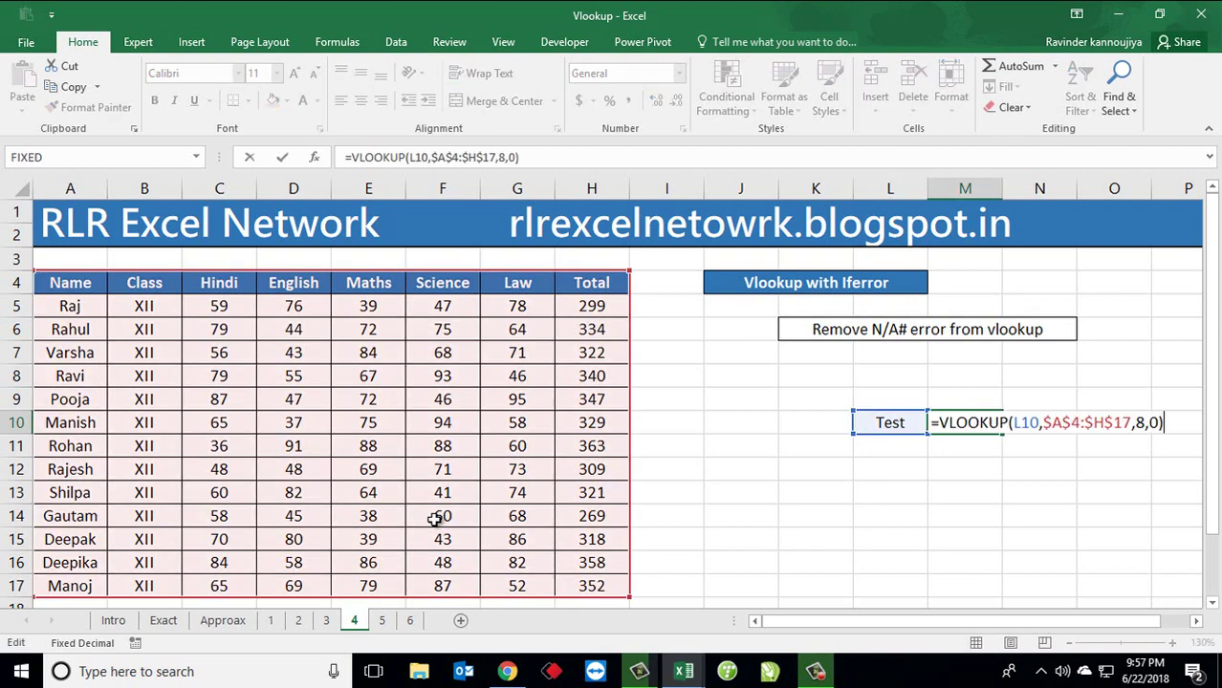
Rewrite M10 as =IFERROR(VLOOKUP(L10,$A$4:$H$17,8,0),"Not found") so Test shows Not found.
left_click(938, 421)
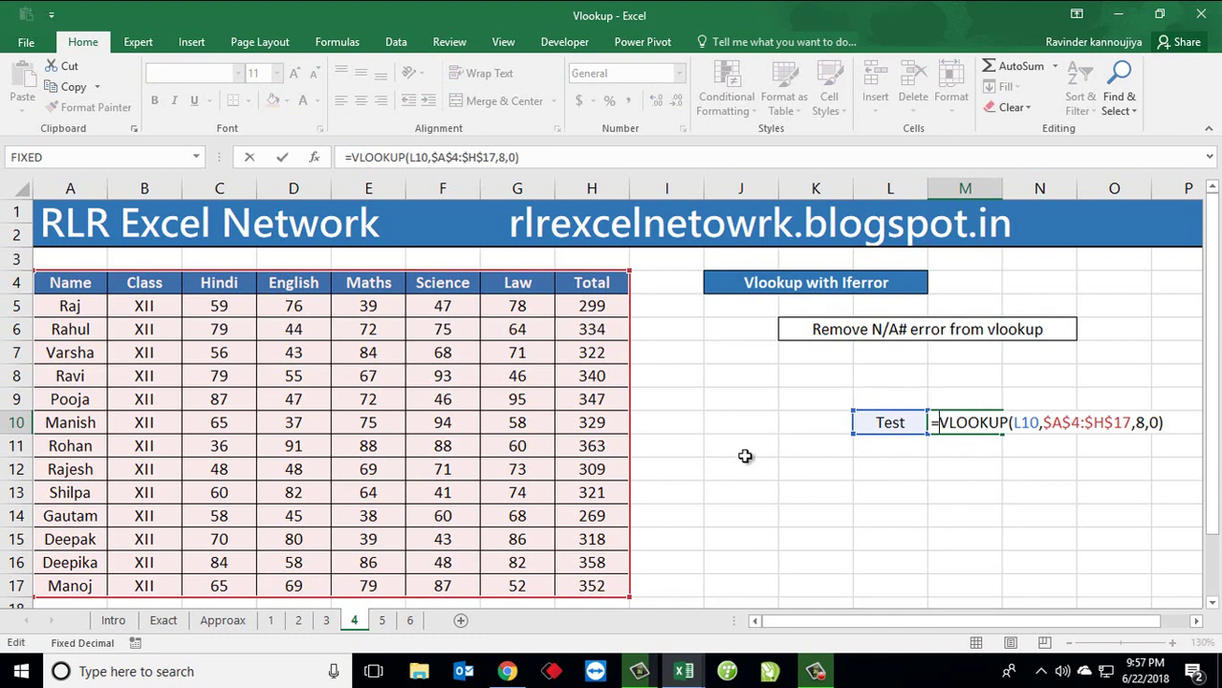
type("iferr")
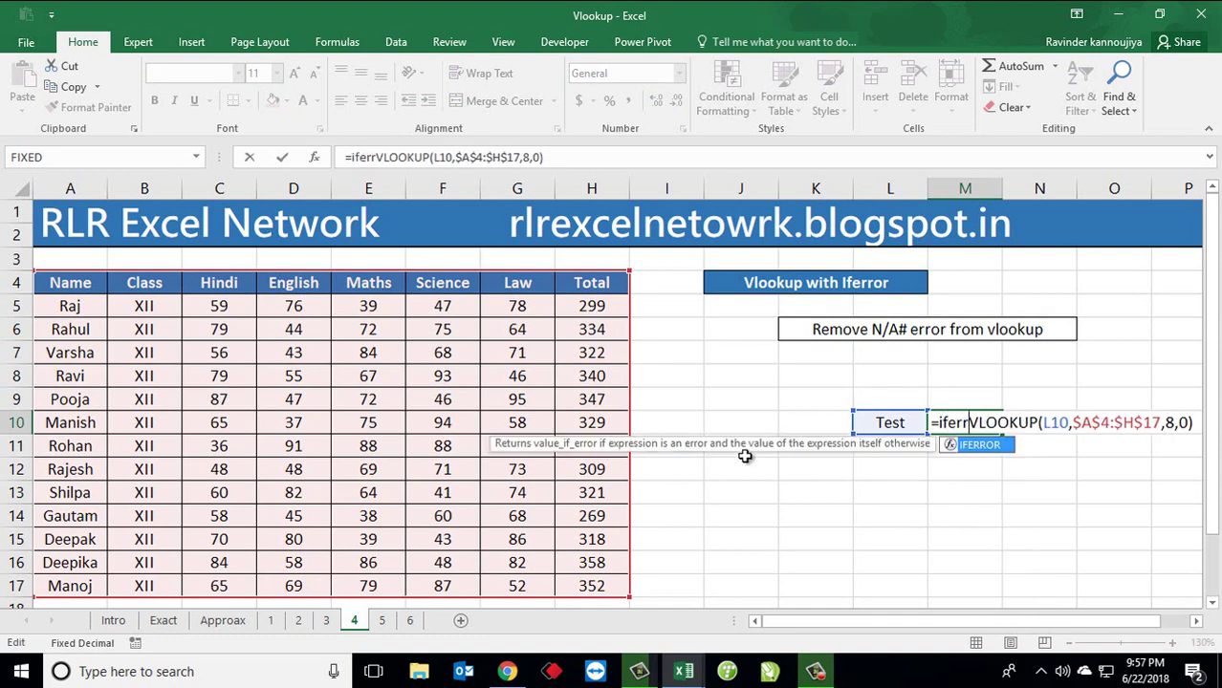
key("Tab")
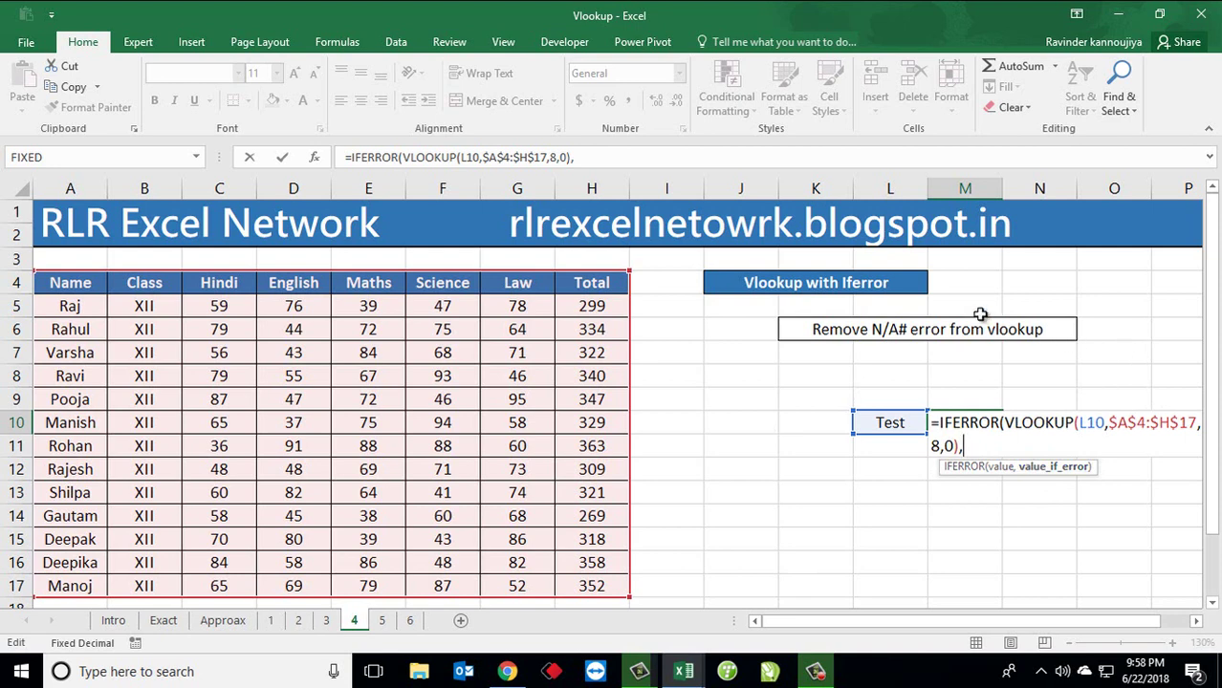
type("\"")
type("Not foun")
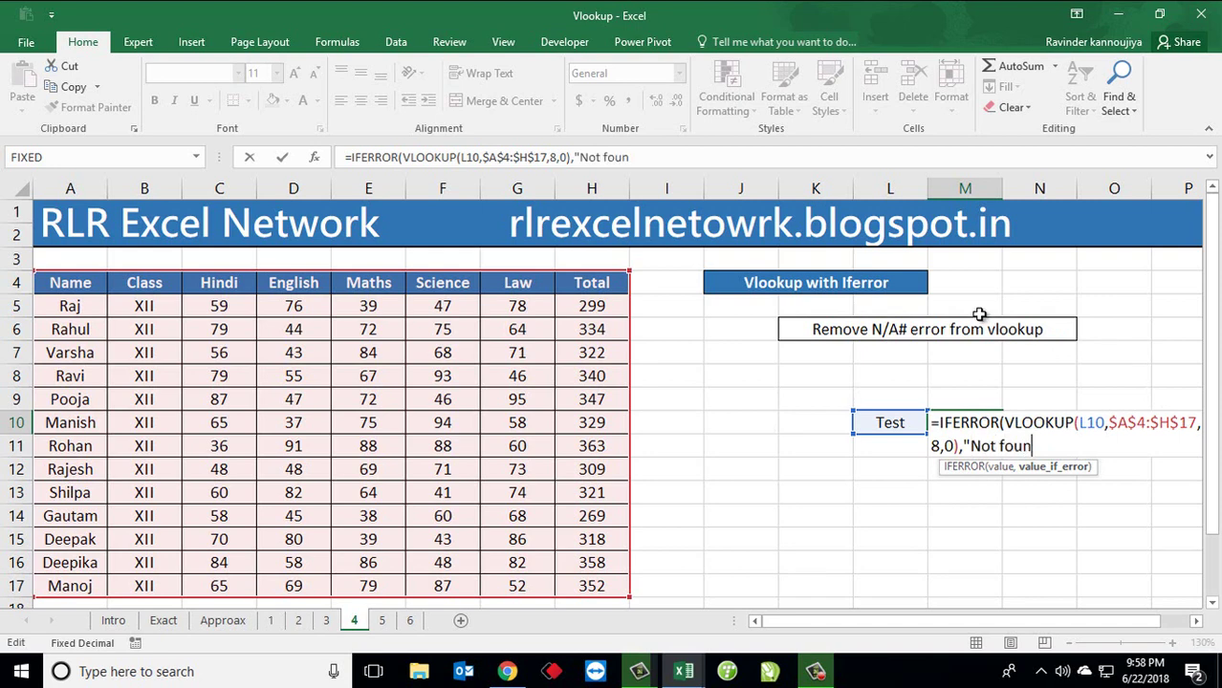
type("d\")")
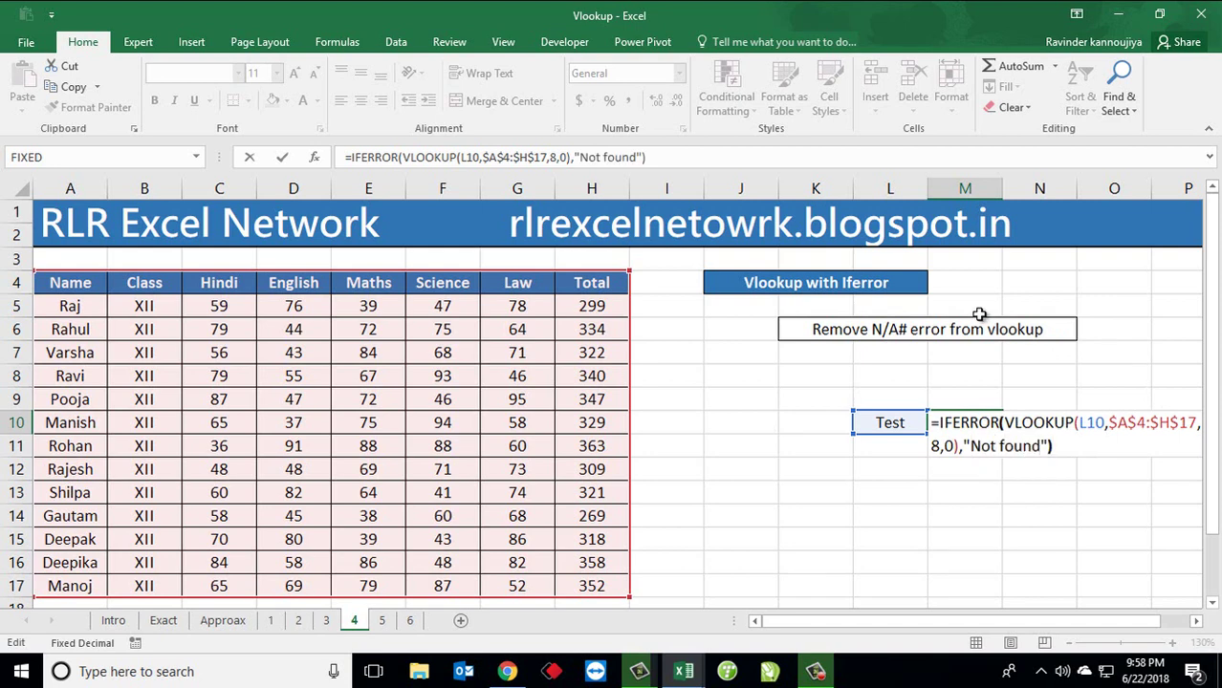
key("Return")
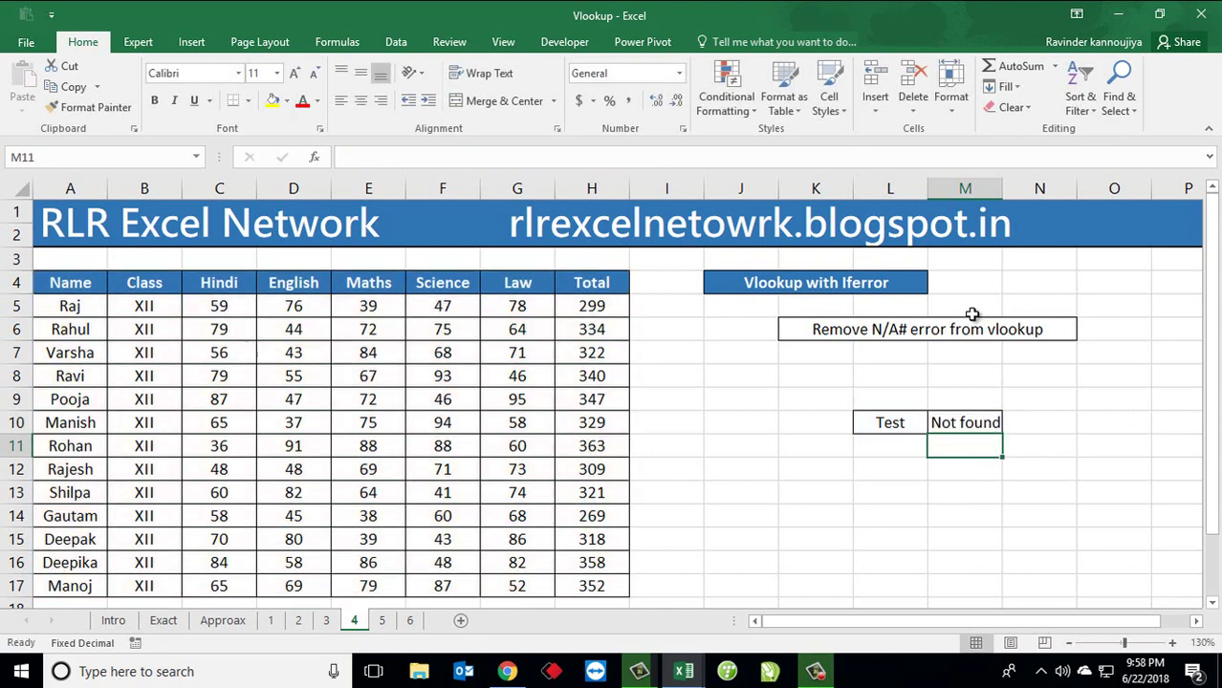
key("Up")
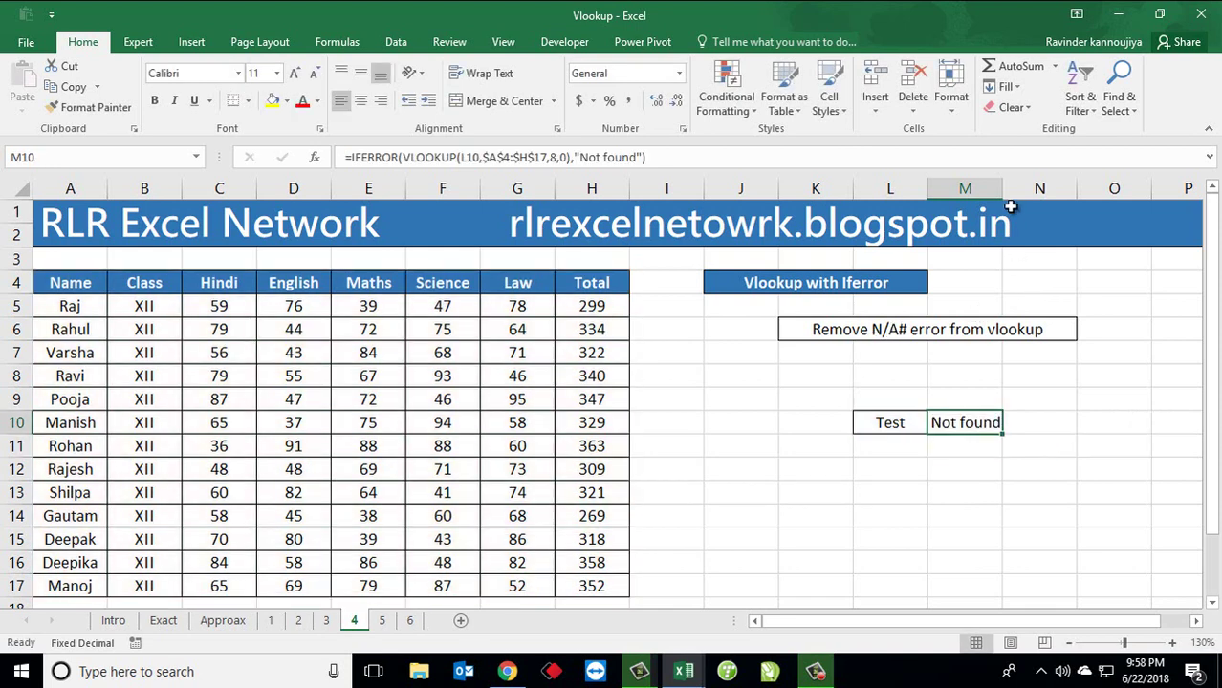
Autofit column M and test the lookup with Rohan, which returns 363.
double_click(1001, 189)
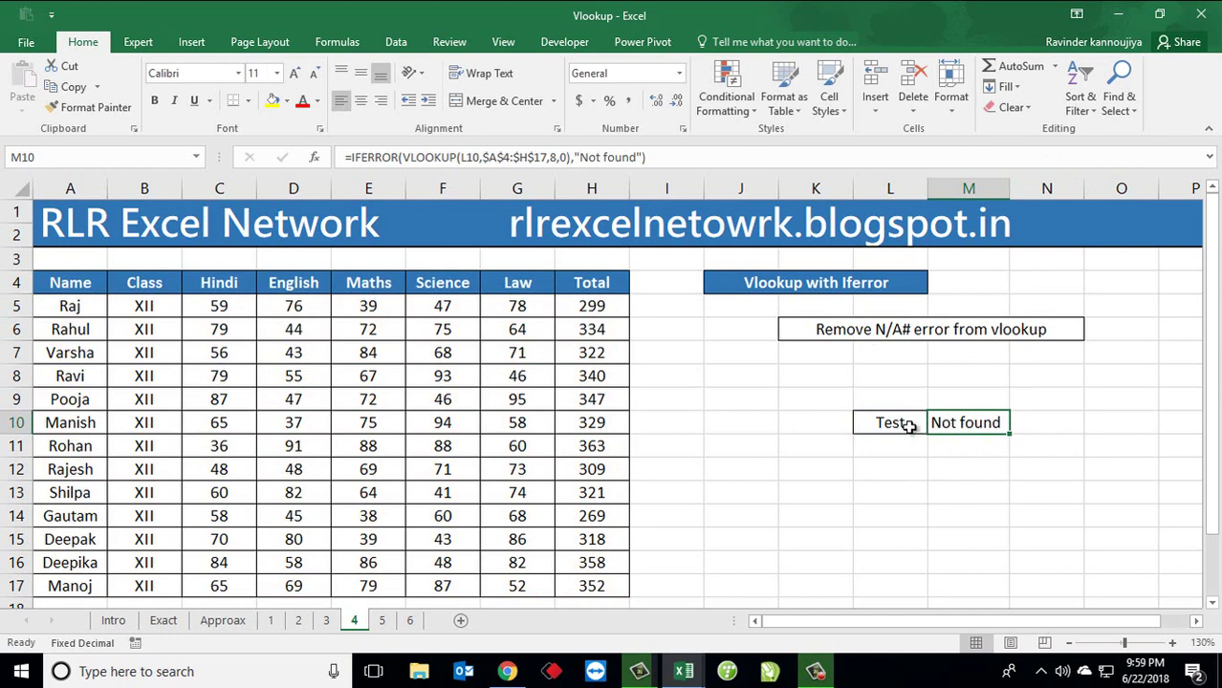
left_click(908, 425)
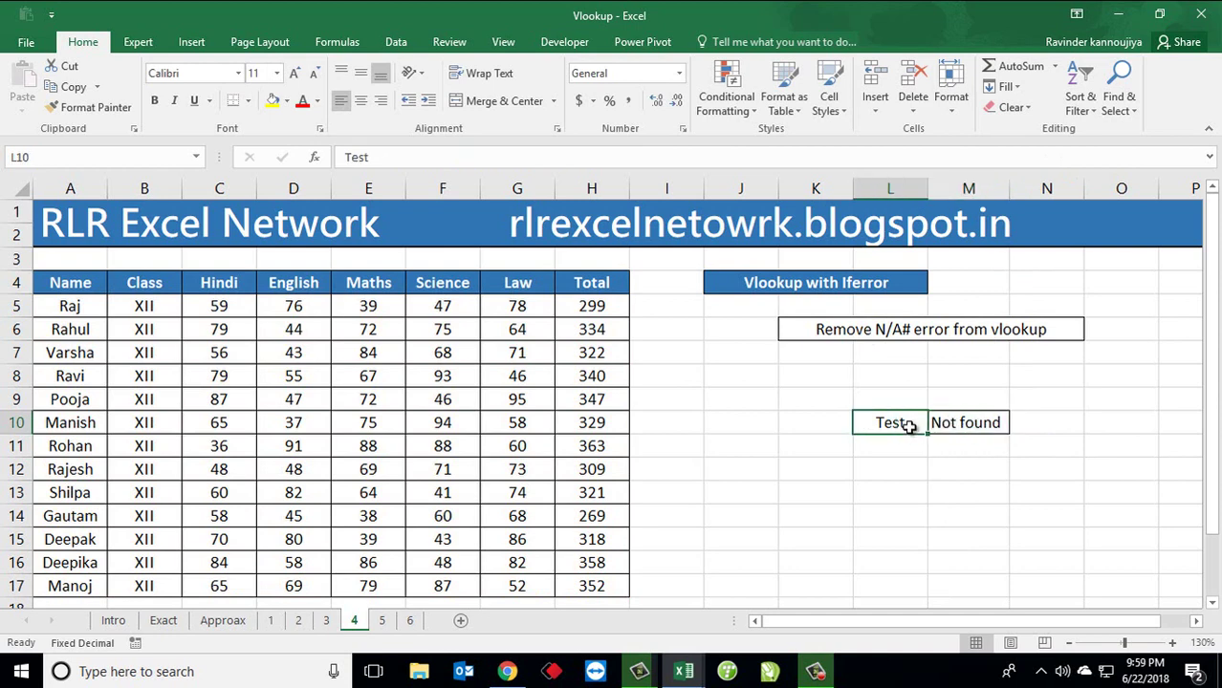
left_click(70, 447)
left_click(878, 415)
type("R")
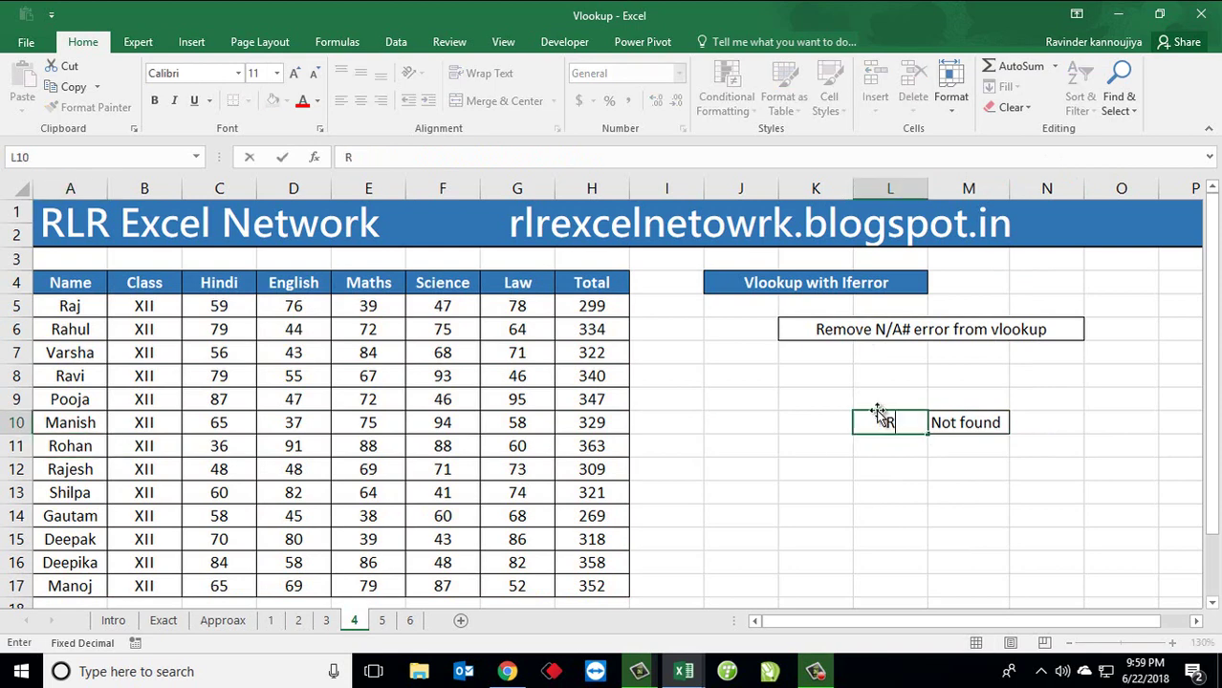
type("ohan")
key("Return")
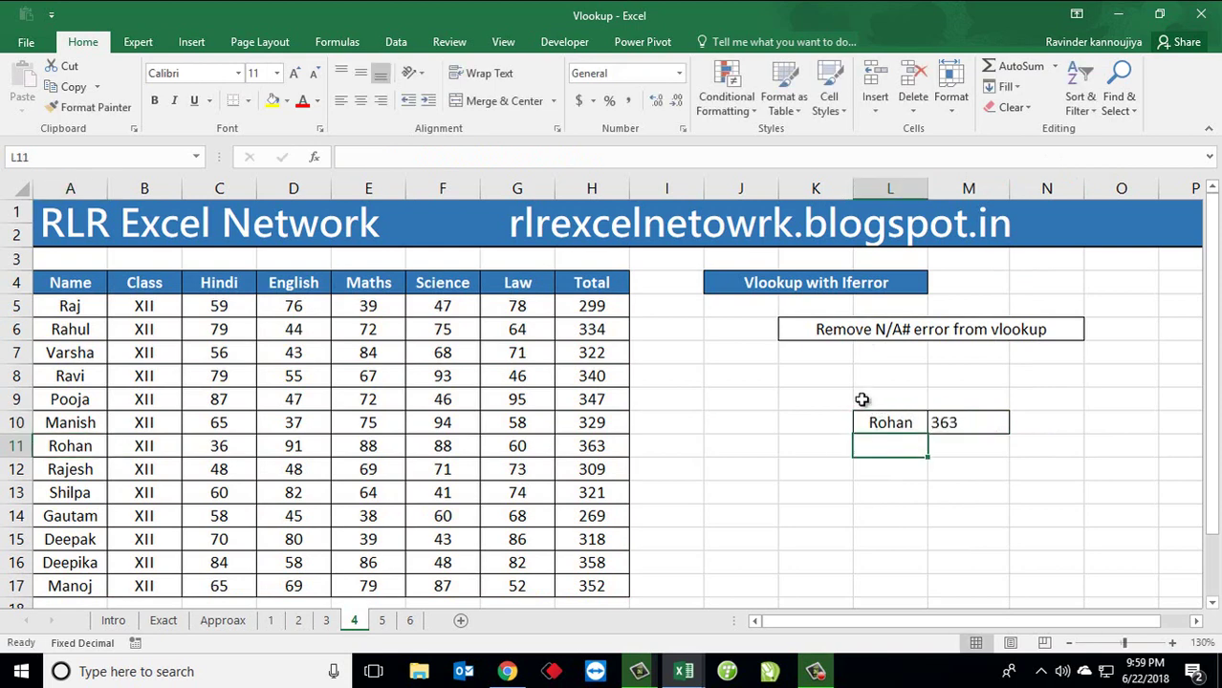
Enter the missing name Shailesh in L10, which returns Not found.
key("Up")
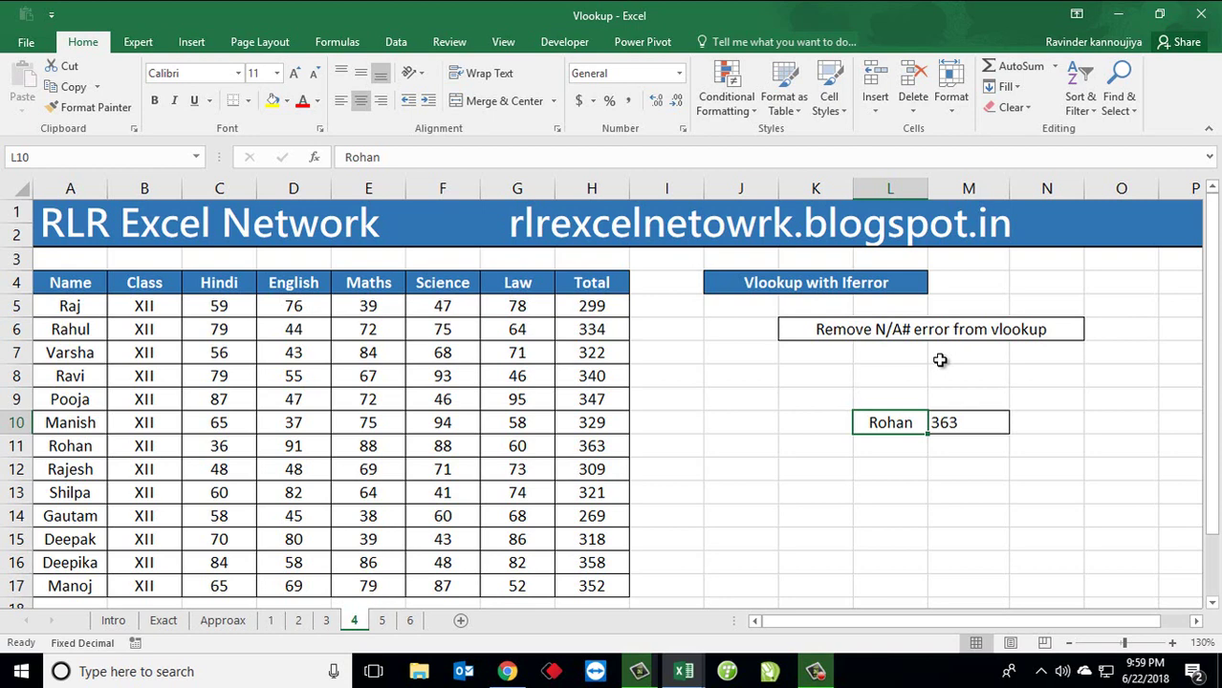
type("Shail")
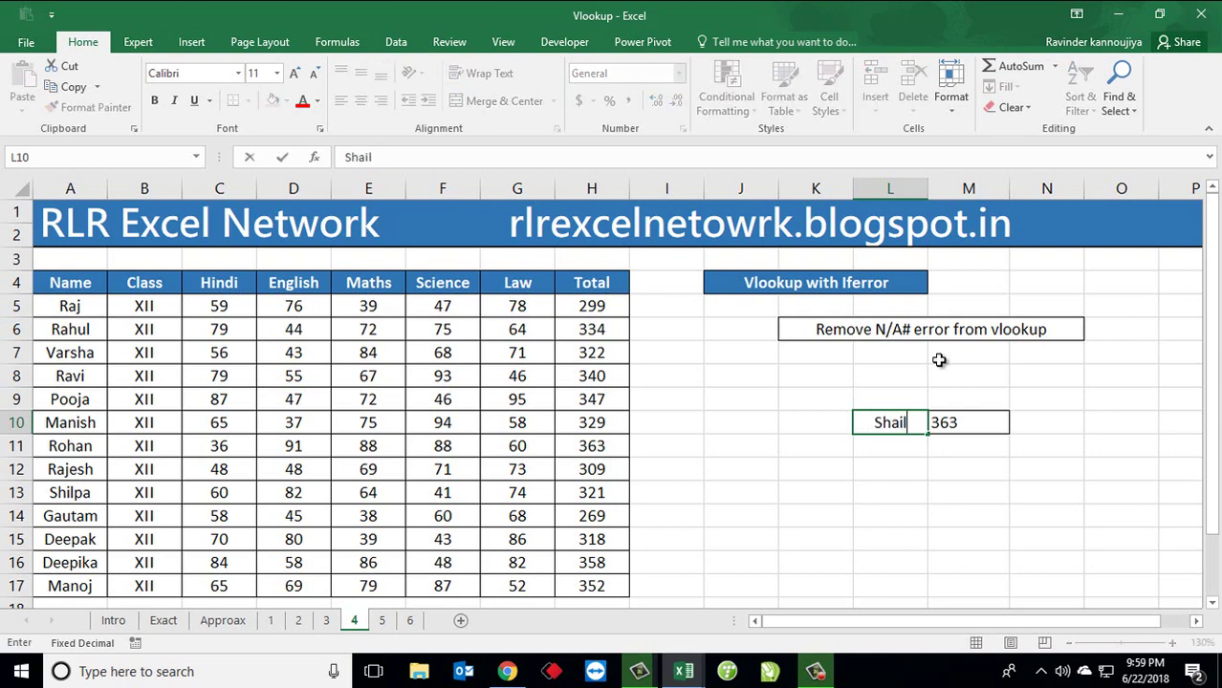
type("esh")
key("Return")
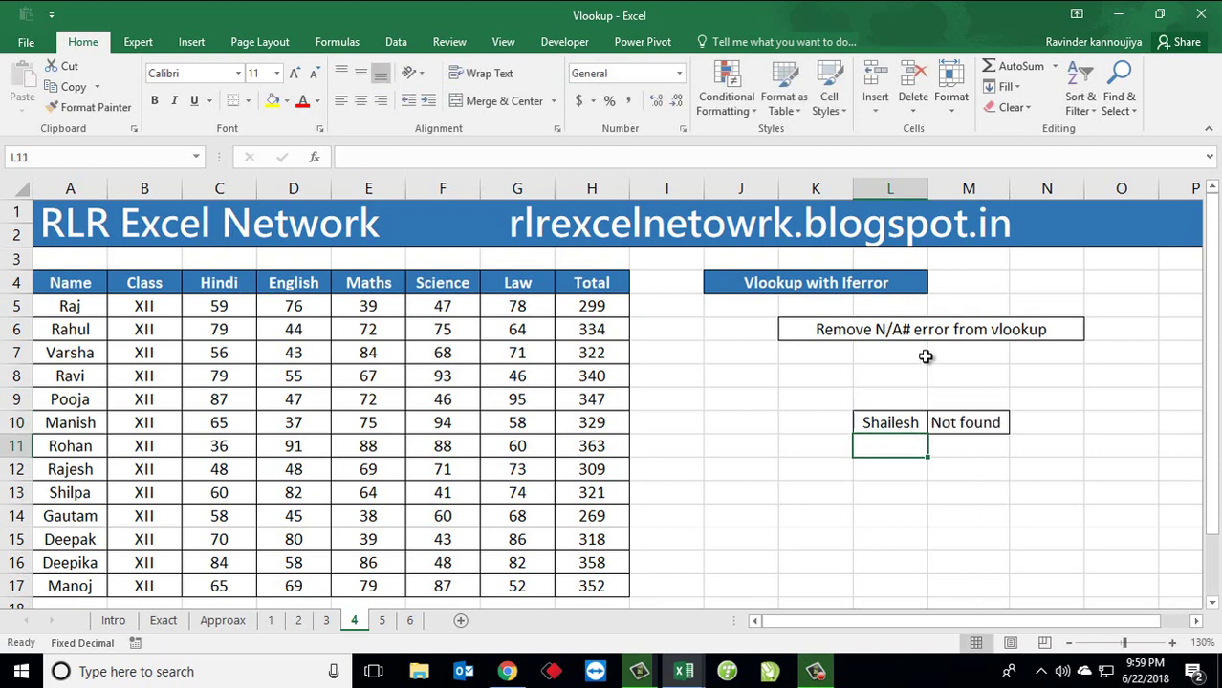